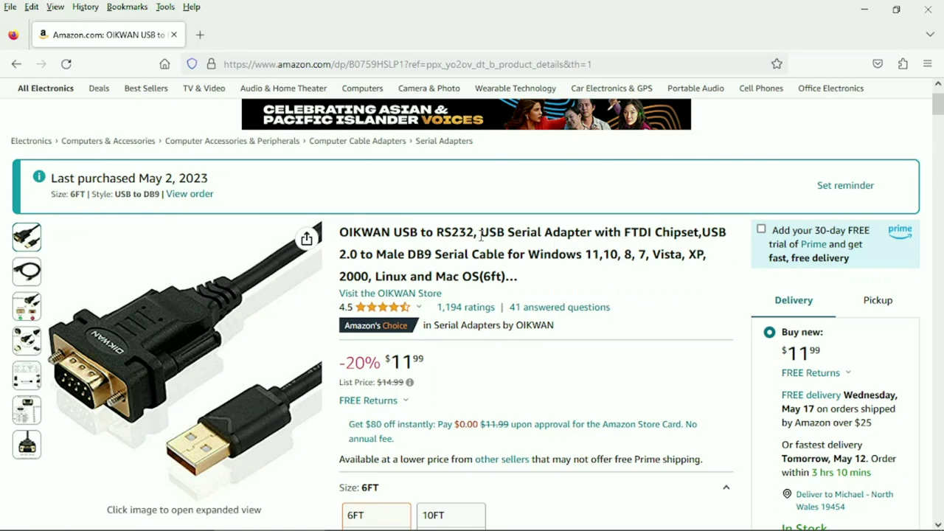
Examine the OIKWAN USB to RS232 adapter listing: the adapter and chipset wording in the title, the product images and the specifications
{"action": "left_click_drag", "start_coordinate": [481, 234], "coordinate": [596, 236]}
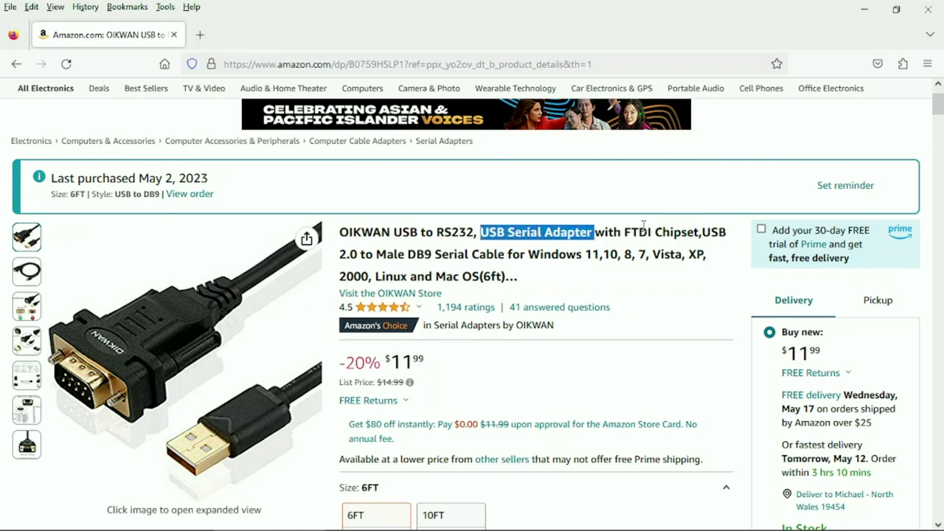
{"action": "left_click_drag", "start_coordinate": [655, 233], "coordinate": [699, 234]}
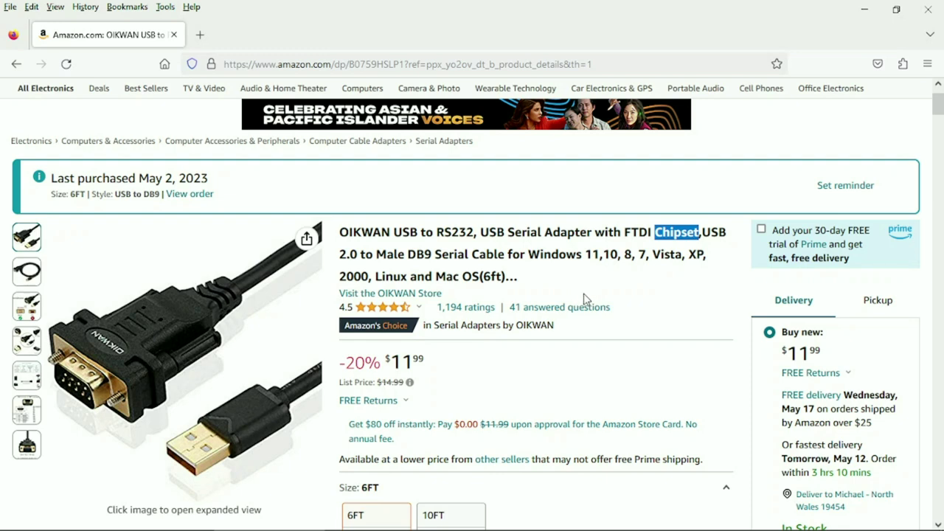
{"action": "mouse_move", "coordinate": [30, 443]}
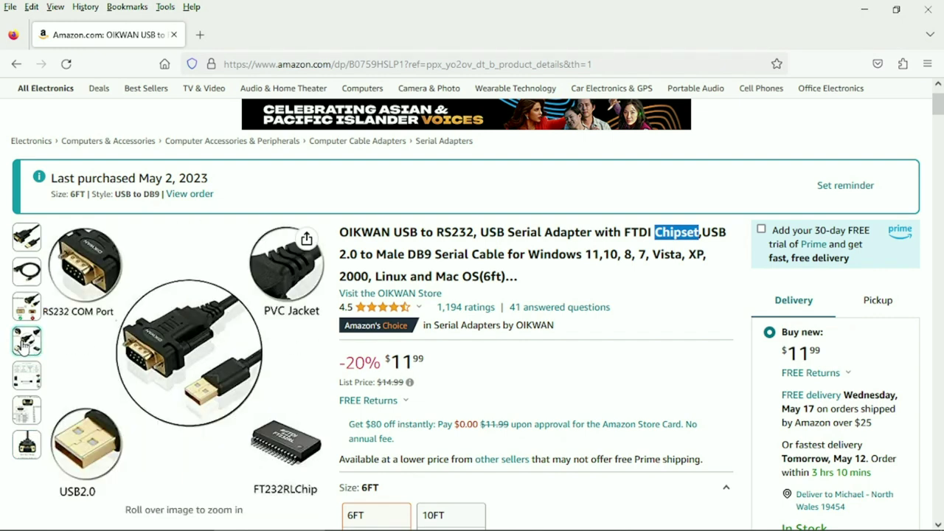
{"action": "mouse_move", "coordinate": [27, 314]}
{"action": "mouse_move", "coordinate": [27, 237]}
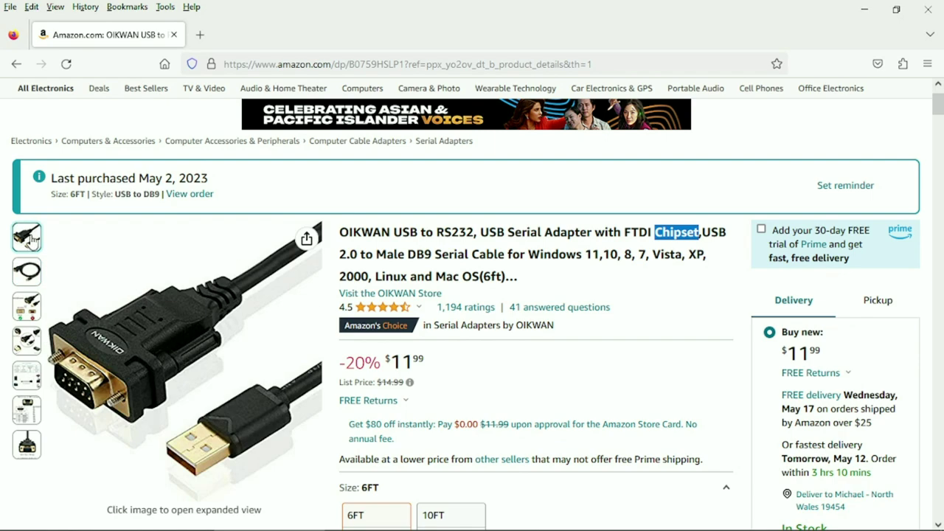
{"action": "scroll", "coordinate": [535, 351], "scroll_direction": "down", "scroll_amount": 5}
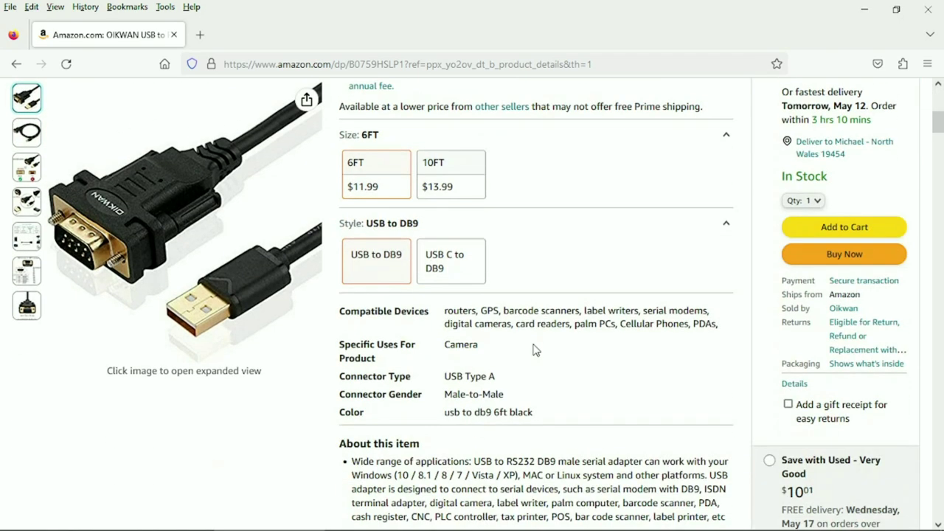
{"action": "scroll", "coordinate": [536, 351], "scroll_direction": "up", "scroll_amount": 5}
{"action": "scroll", "coordinate": [536, 350], "scroll_direction": "down", "scroll_amount": 2}
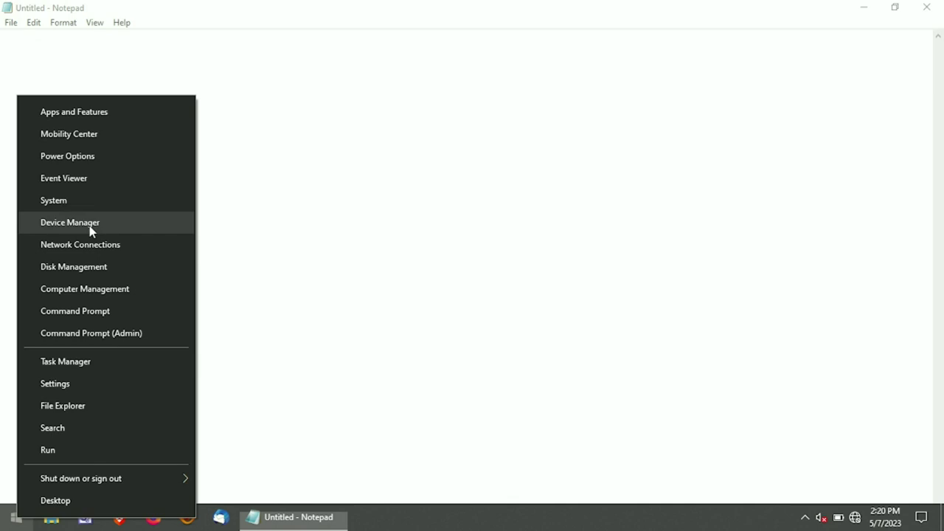
Switch to Device Manager, maximize it, and expand Other devices, Ports (COM & LPT) and Universal Serial Bus controllers
{"action": "key", "text": "Escape"}
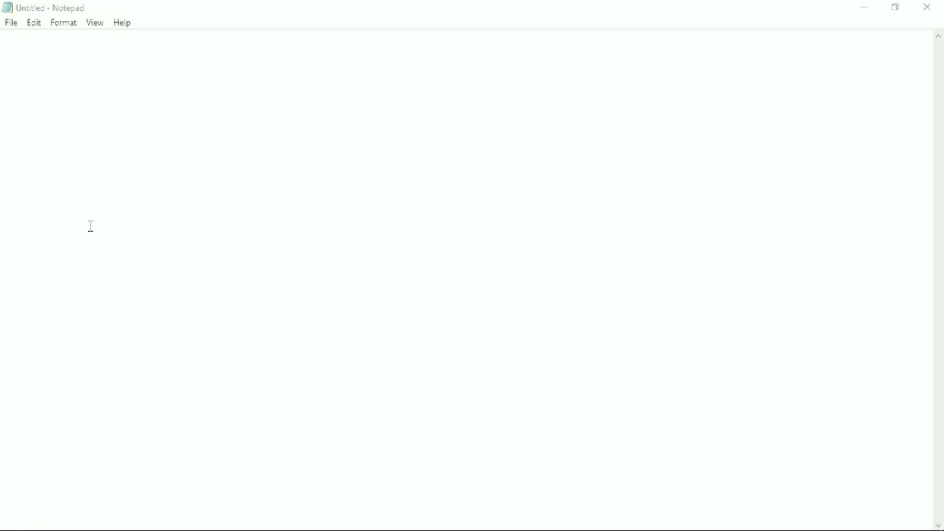
{"action": "scroll", "coordinate": [90, 231], "scroll_direction": "down", "scroll_amount": 1}
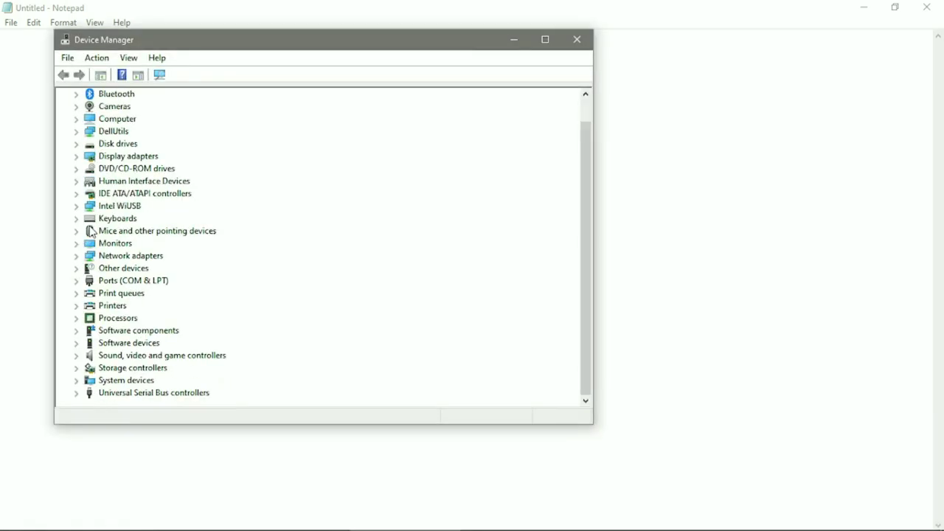
{"action": "left_click", "coordinate": [550, 41]}
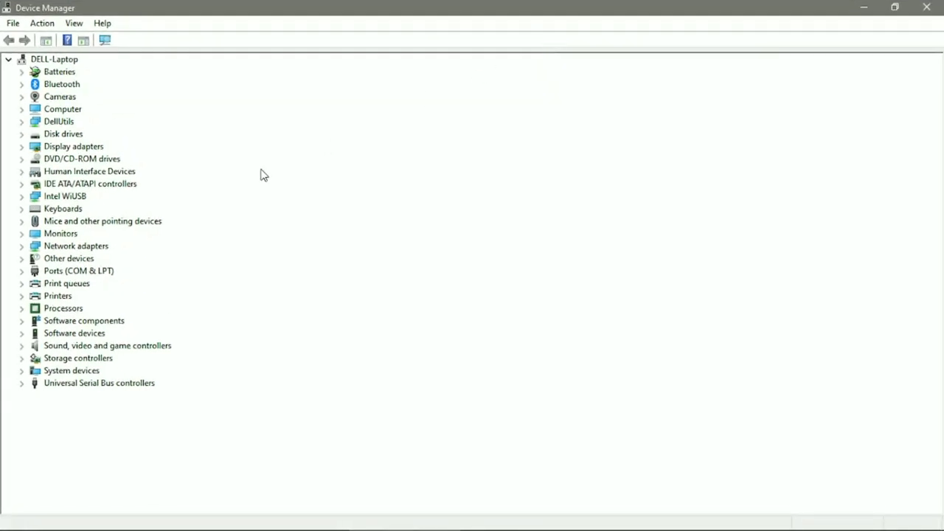
{"action": "left_click", "coordinate": [22, 272]}
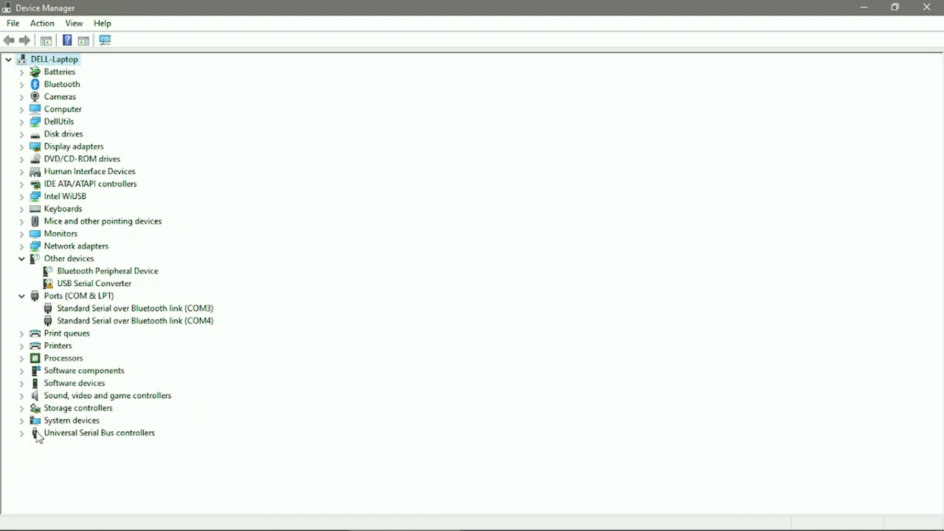
{"action": "left_click", "coordinate": [22, 435]}
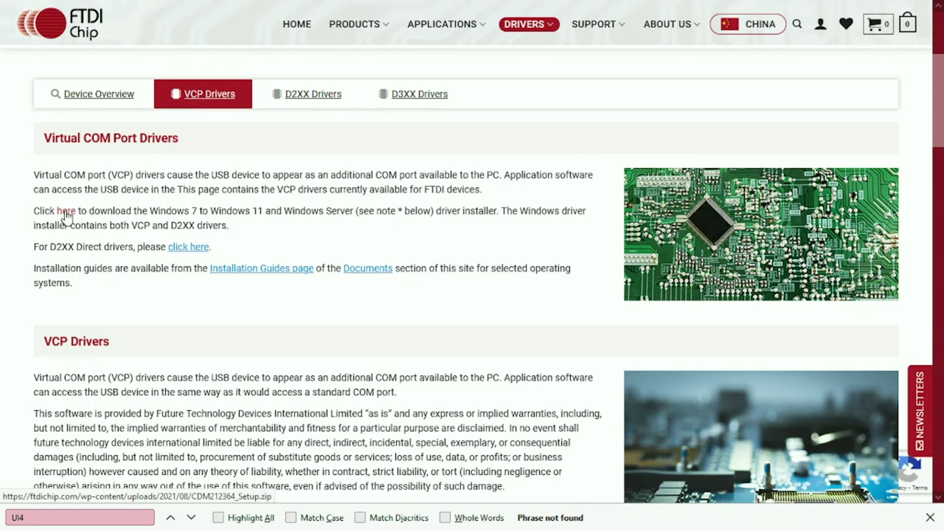
Download the Windows VCP driver installer CDM212364_Setup.zip from the FTDI Chip site and save the file
{"action": "left_click", "coordinate": [67, 214]}
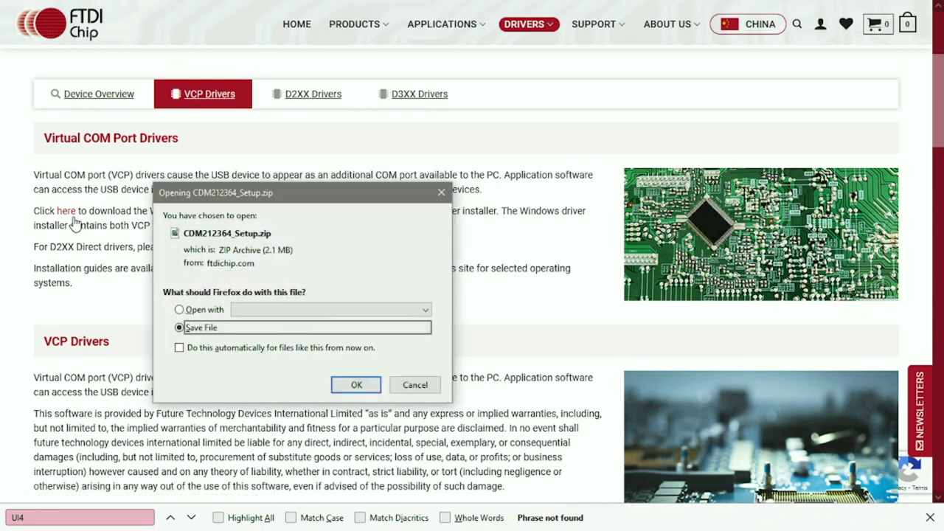
{"action": "left_click", "coordinate": [356, 386]}
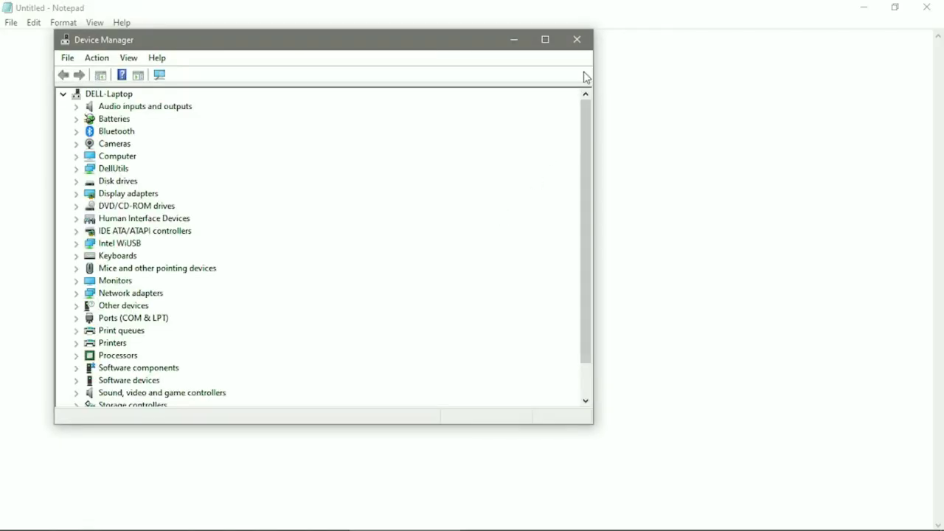
In a maximized Device Manager, expand Ports (COM & LPT) and view the port settings of USB Serial Port (COM5)
{"action": "left_click", "coordinate": [549, 41]}
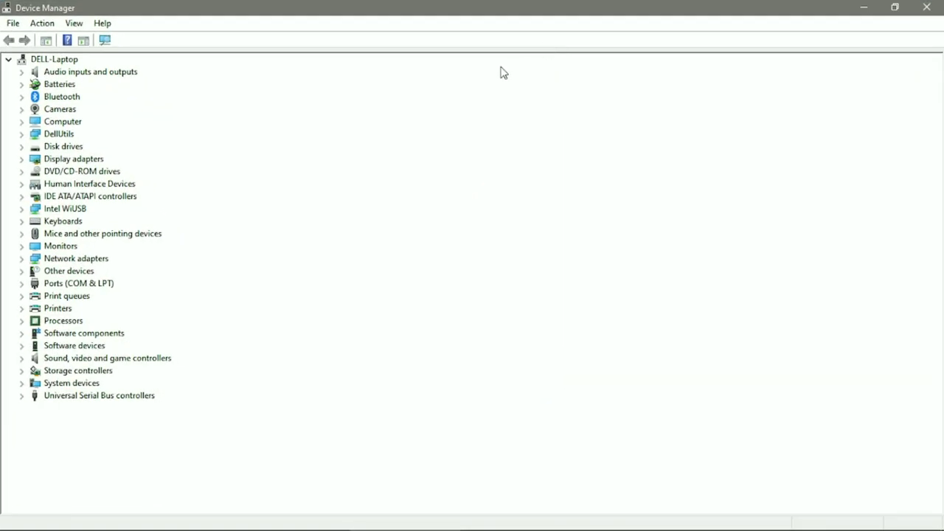
{"action": "left_click", "coordinate": [21, 284]}
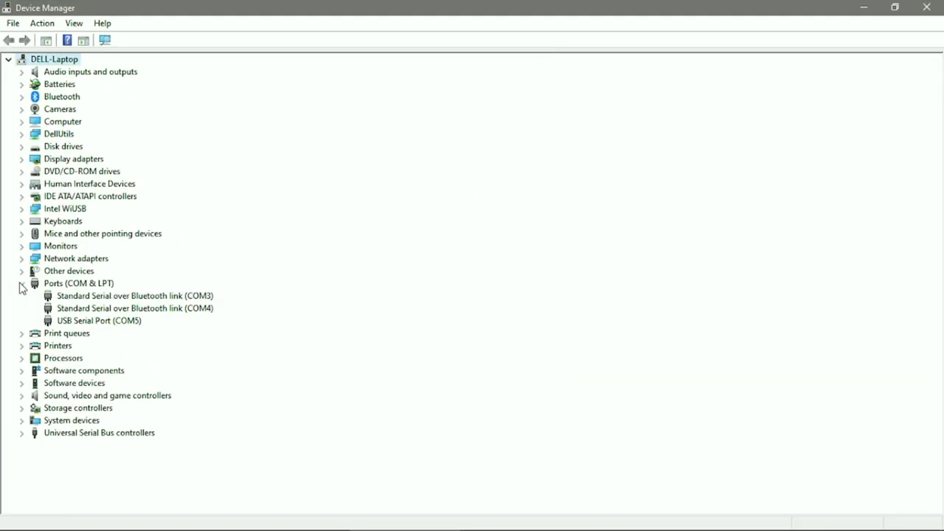
{"action": "left_click", "coordinate": [48, 322]}
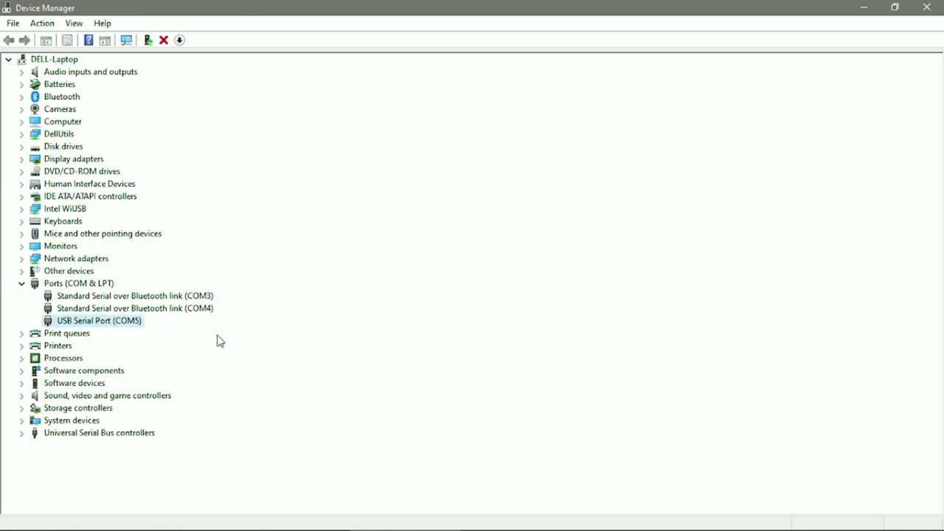
{"action": "double_click", "coordinate": [122, 325]}
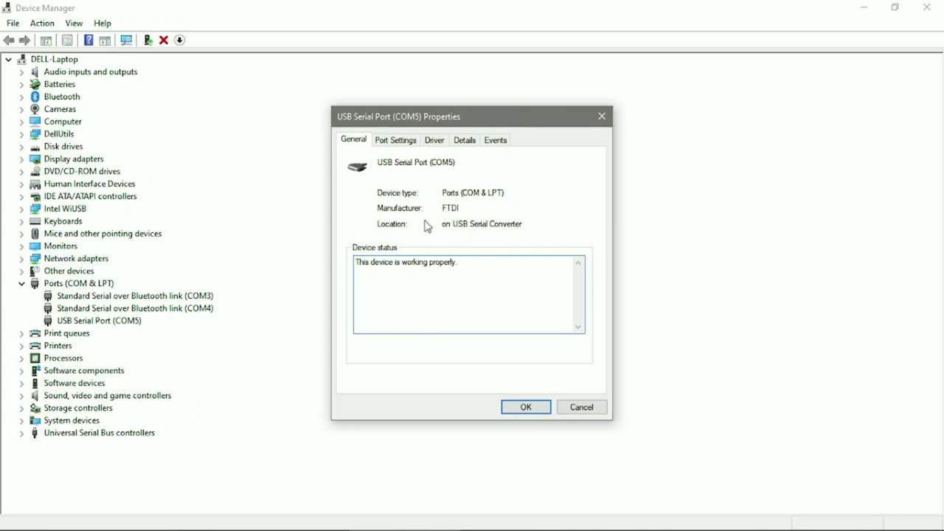
{"action": "left_click", "coordinate": [405, 144]}
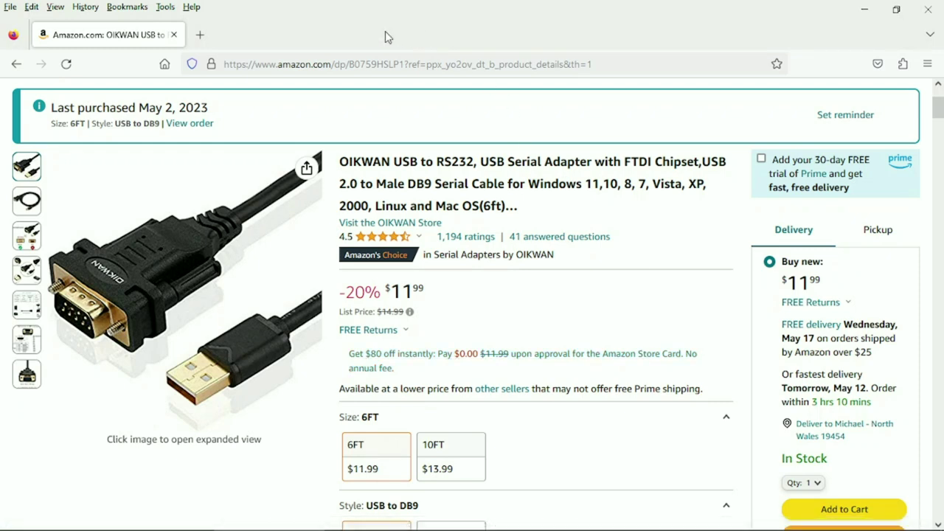
{"action": "left_click", "coordinate": [199, 35]}
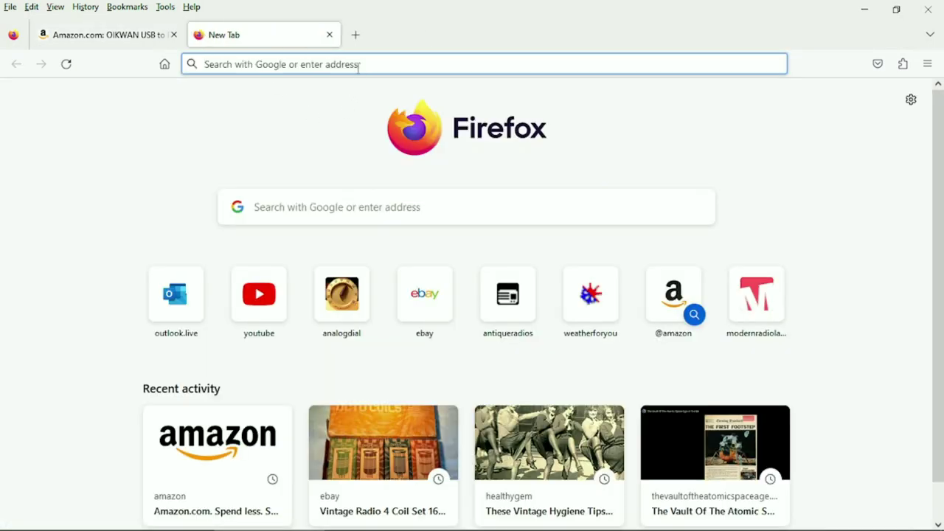
{"action": "right_click", "coordinate": [360, 65]}
{"action": "left_click", "coordinate": [408, 167]}
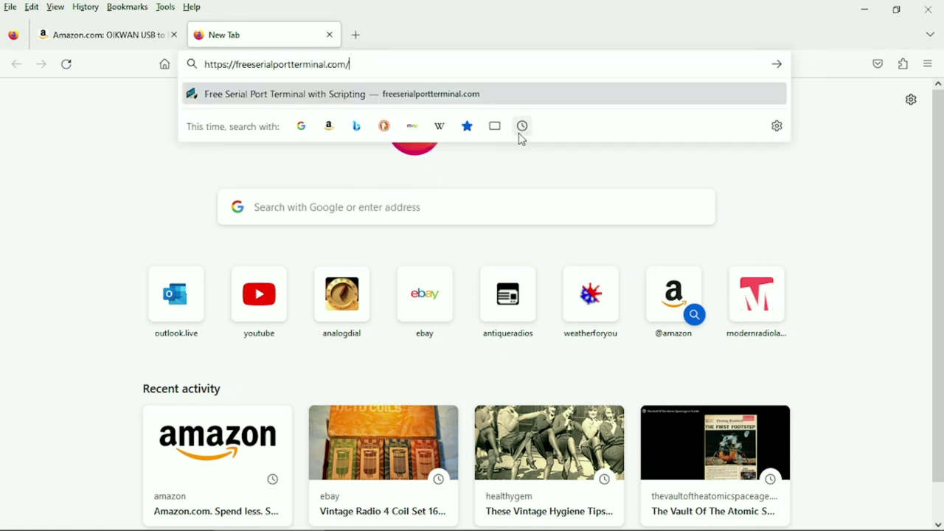
{"action": "left_click", "coordinate": [777, 65]}
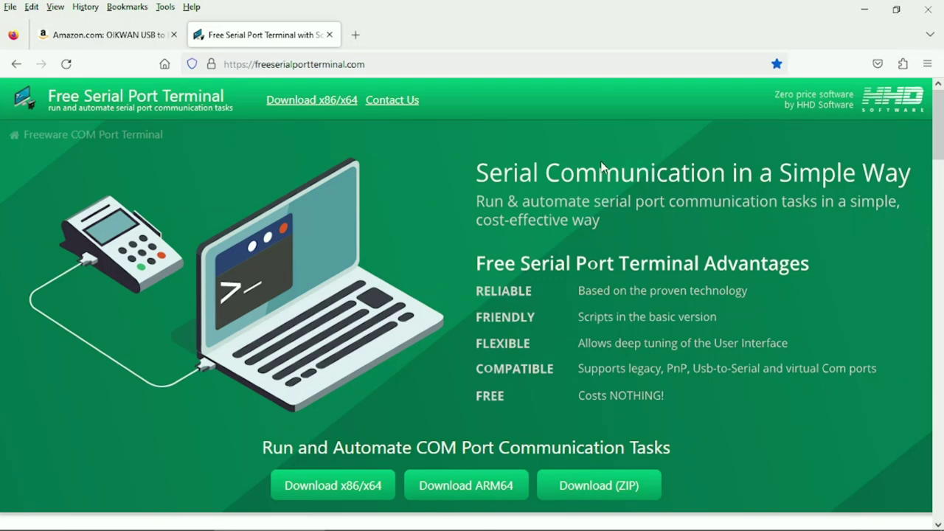
{"action": "left_click", "coordinate": [355, 34]}
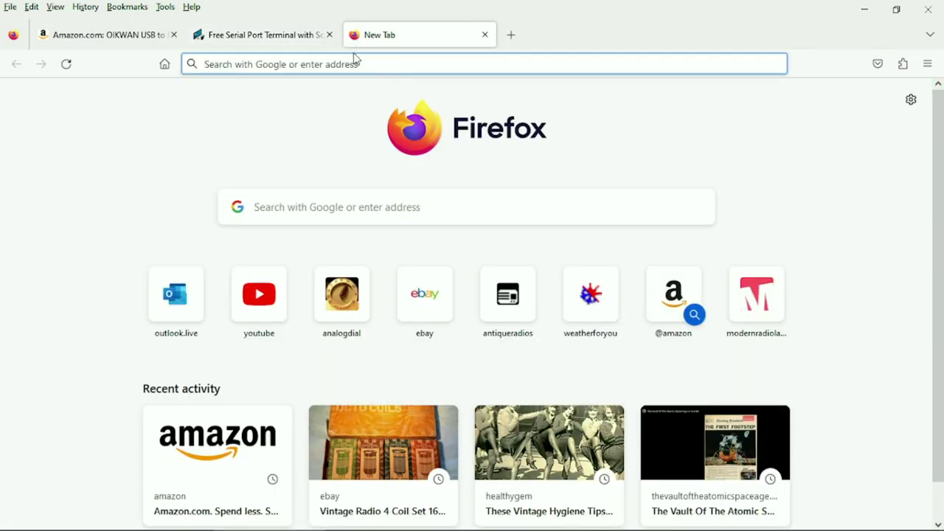
{"action": "right_click", "coordinate": [355, 67]}
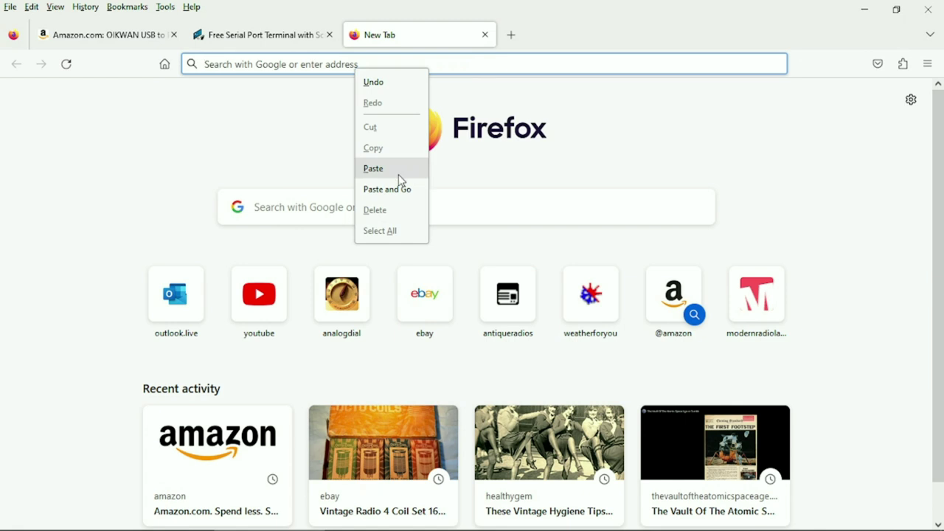
{"action": "left_click", "coordinate": [377, 169]}
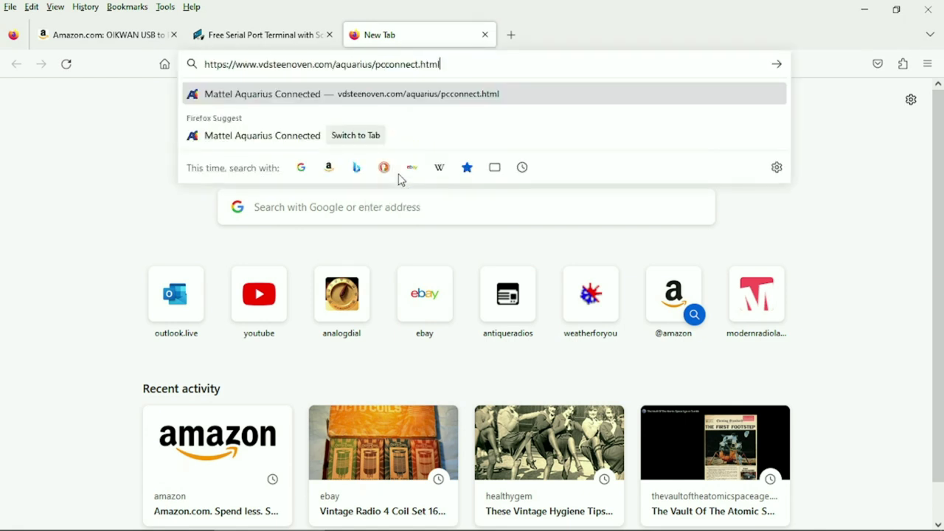
{"action": "key", "text": "Return"}
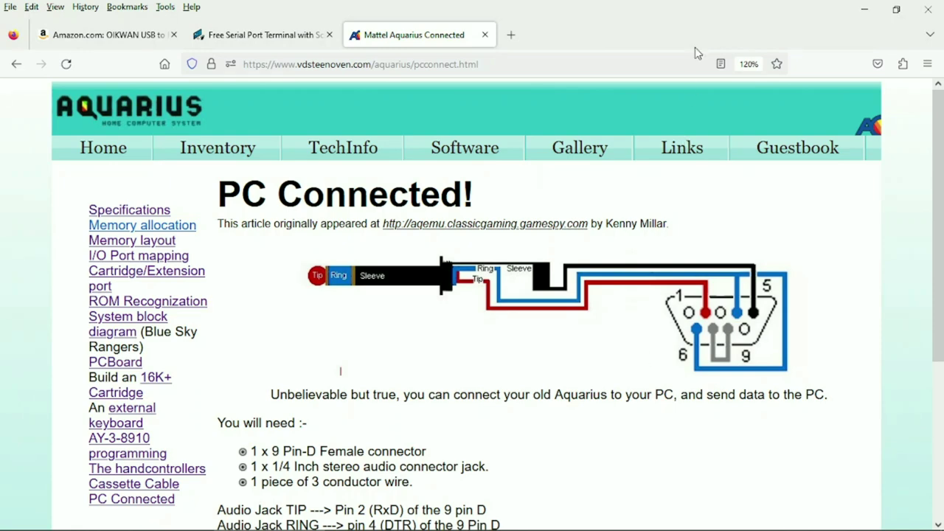
Open the Amazon page for the Anmbest 2PCS Female breakout connector (B07S7M24C3) in a new tab
{"action": "left_click", "coordinate": [517, 42]}
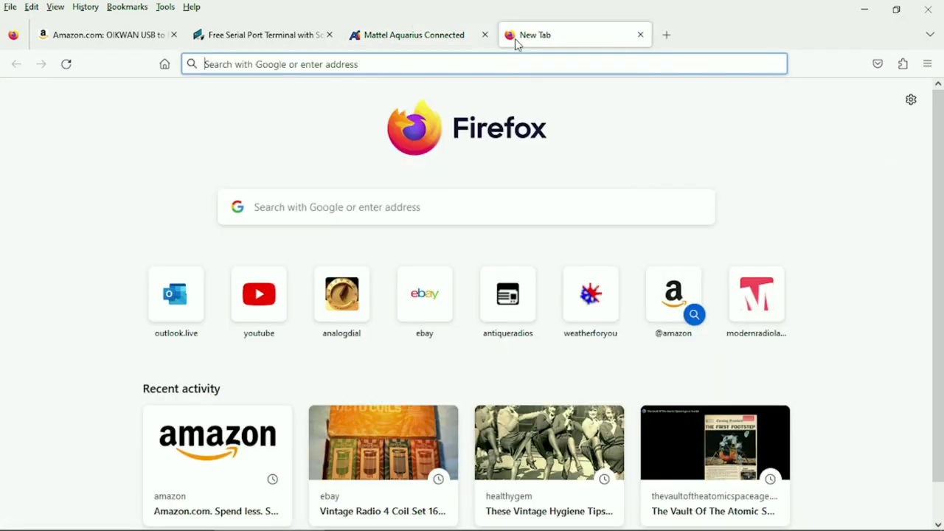
{"action": "right_click", "coordinate": [396, 63]}
{"action": "left_click", "coordinate": [429, 183]}
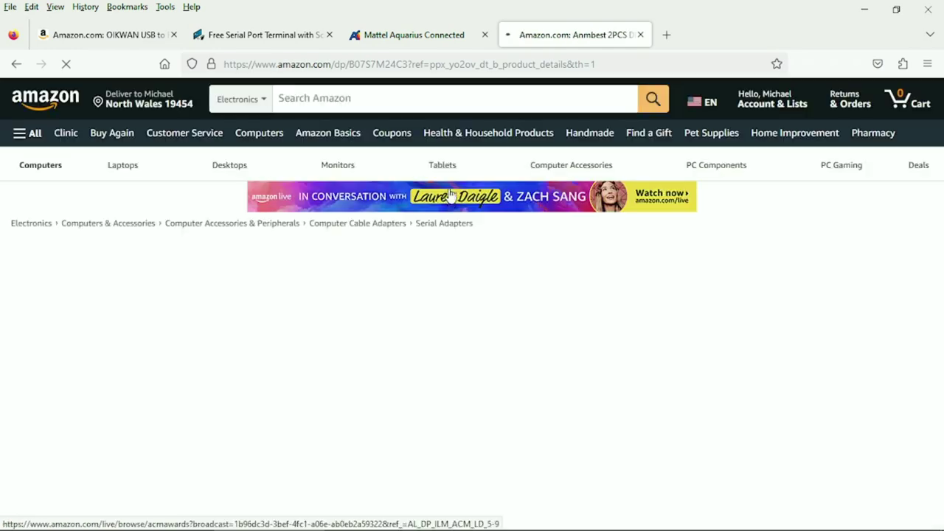
Look through the product images of the Anmbest 2PCS Female breakout connector
{"action": "scroll", "coordinate": [911, 217], "scroll_direction": "down", "scroll_amount": 3}
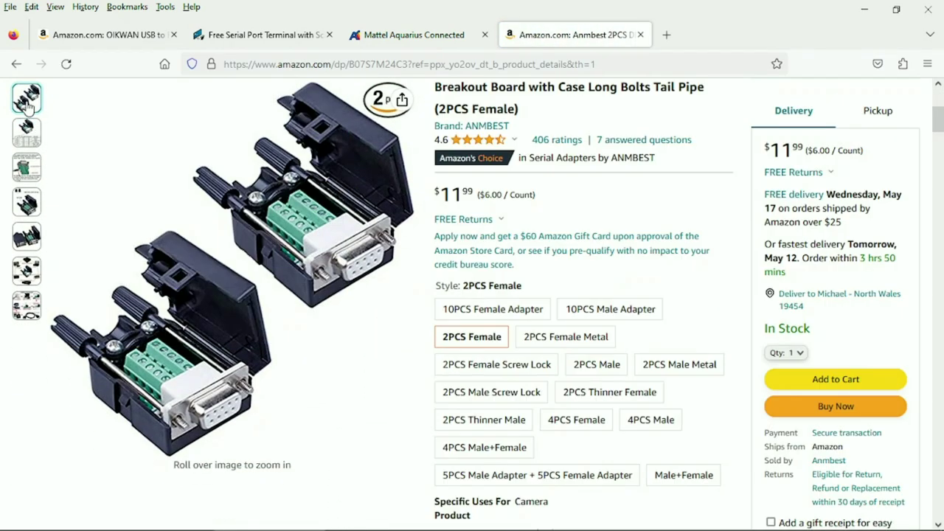
{"action": "mouse_move", "coordinate": [27, 142]}
{"action": "mouse_move", "coordinate": [26, 172]}
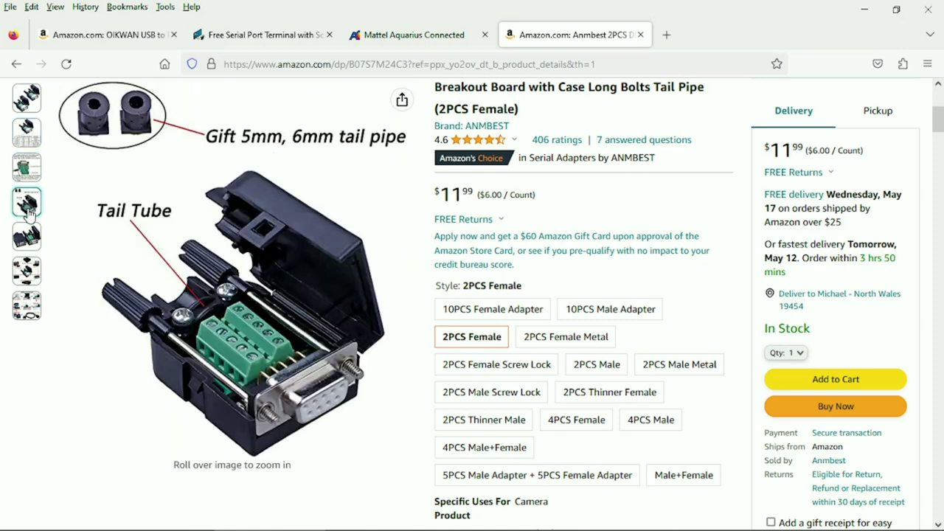
{"action": "mouse_move", "coordinate": [28, 235]}
{"action": "mouse_move", "coordinate": [28, 267]}
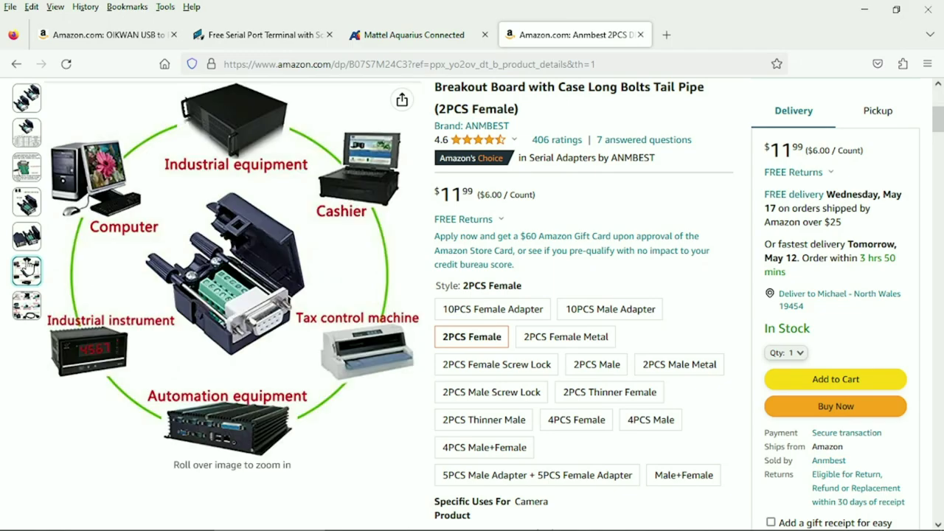
{"action": "mouse_move", "coordinate": [28, 305]}
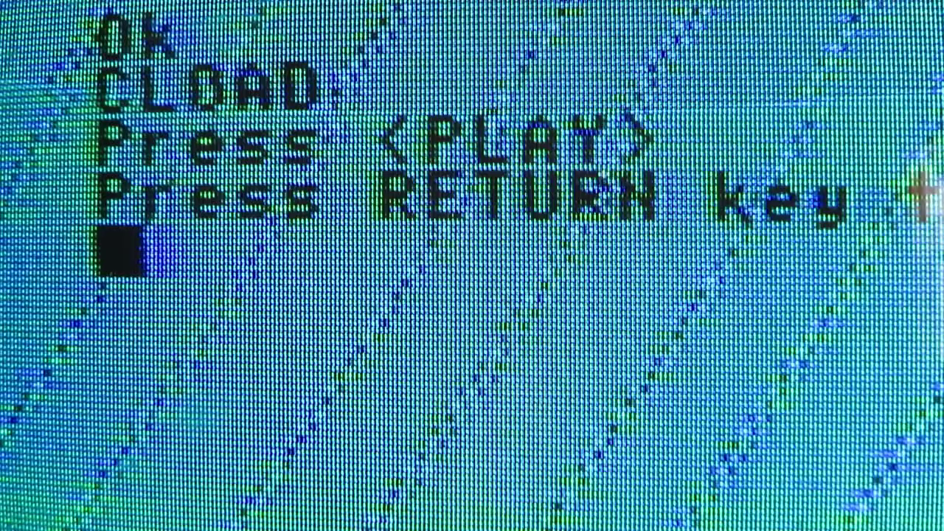
{"action": "key", "text": "Return"}
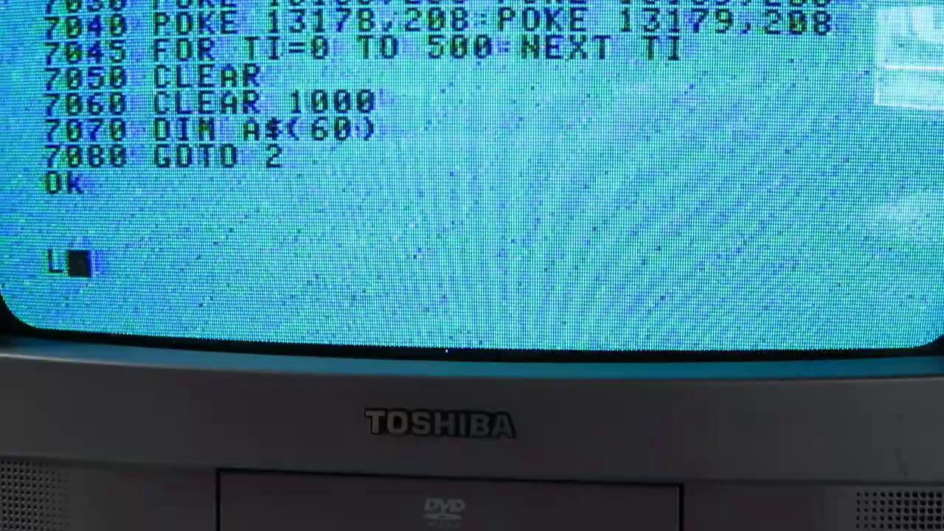
{"action": "type", "text": "LIST"}
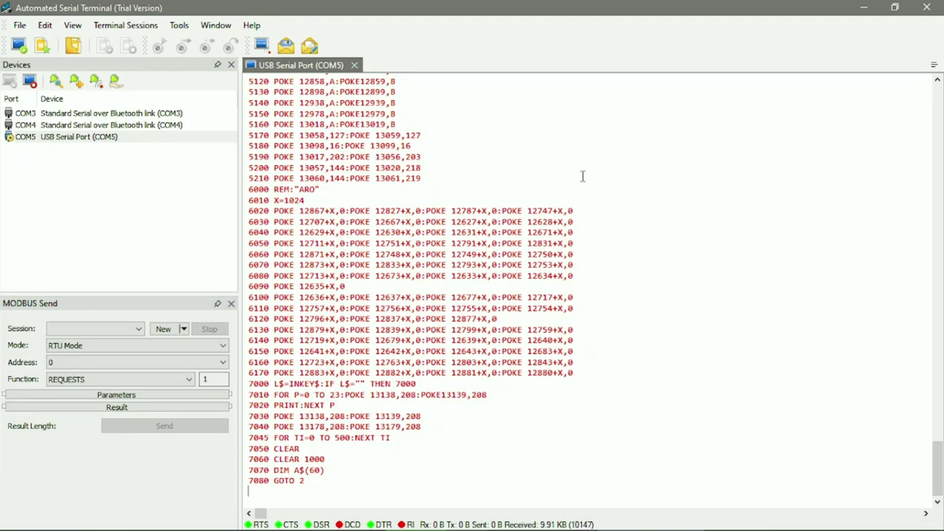
Select the entire BASIC listing received on COM5, from line 1 through line 7080, and copy it
{"action": "scroll", "coordinate": [342, 190], "scroll_direction": "up", "scroll_amount": 20}
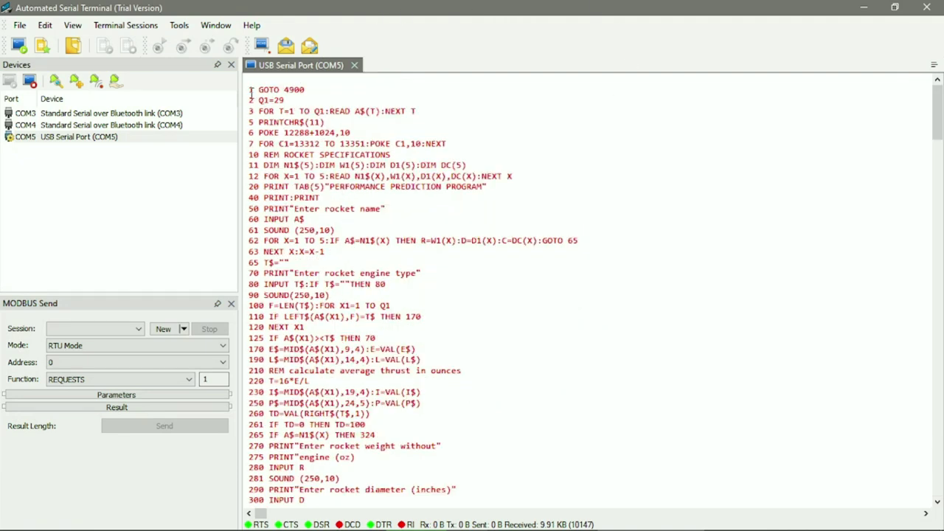
{"action": "left_click_drag", "start_coordinate": [251, 93], "coordinate": [367, 522]}
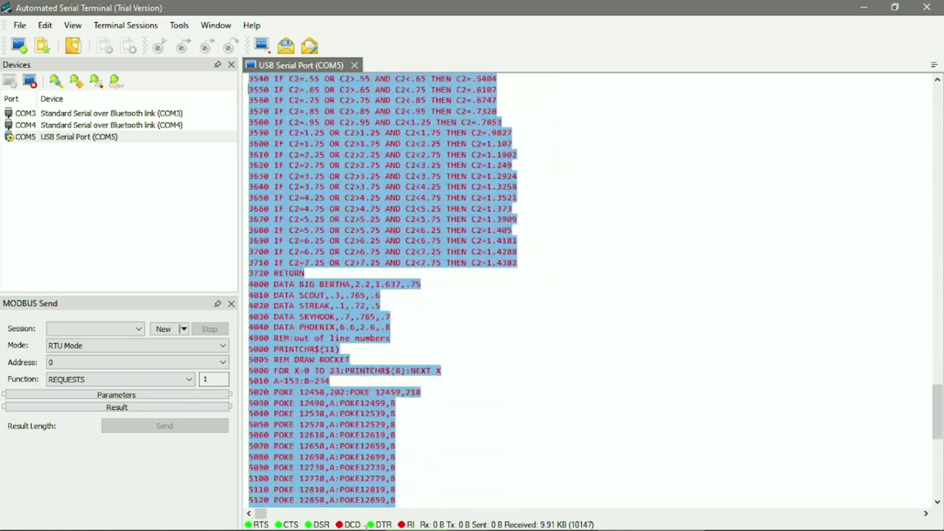
{"action": "scroll", "coordinate": [410, 287], "scroll_direction": "down", "scroll_amount": 13}
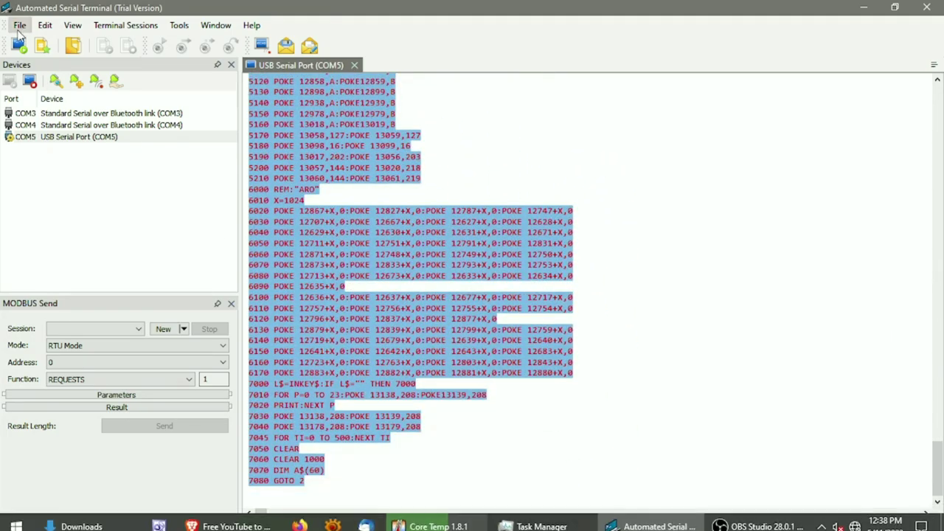
{"action": "left_click", "coordinate": [46, 27]}
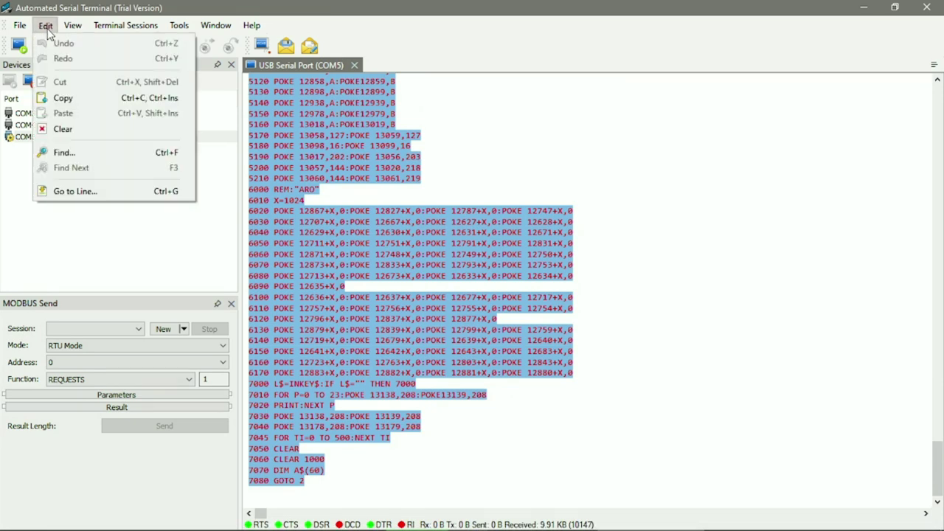
{"action": "left_click", "coordinate": [63, 99]}
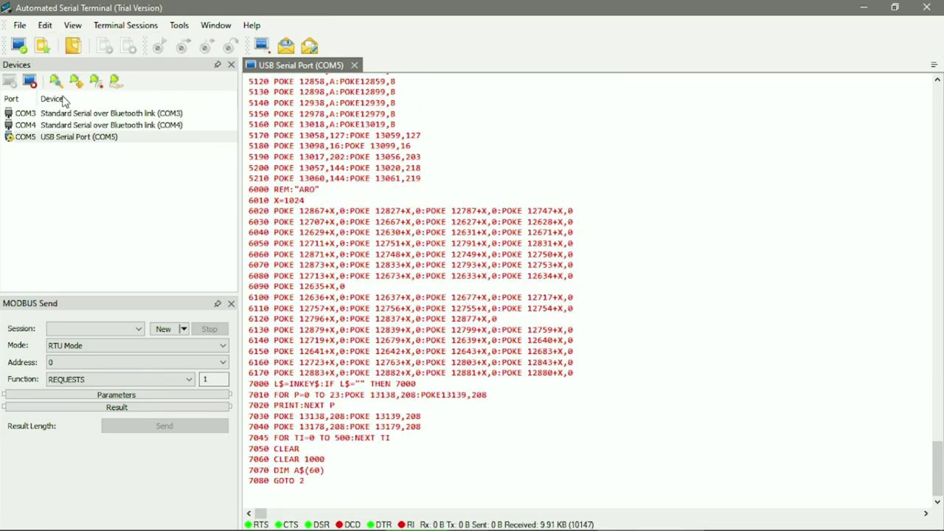
Open a new Notepad document and paste the copied rocket program listing into it
{"action": "key", "text": "super+r"}
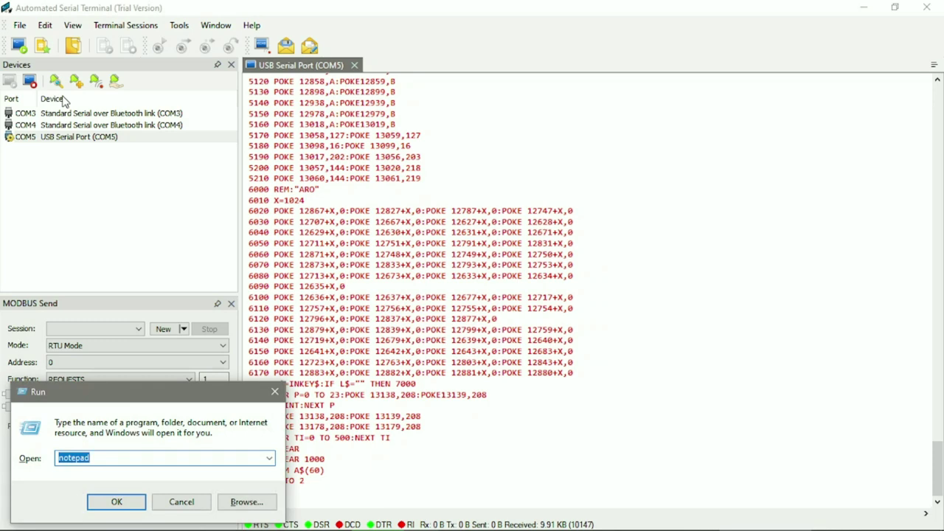
{"action": "key", "text": "Return"}
{"action": "left_click", "coordinate": [121, 44]}
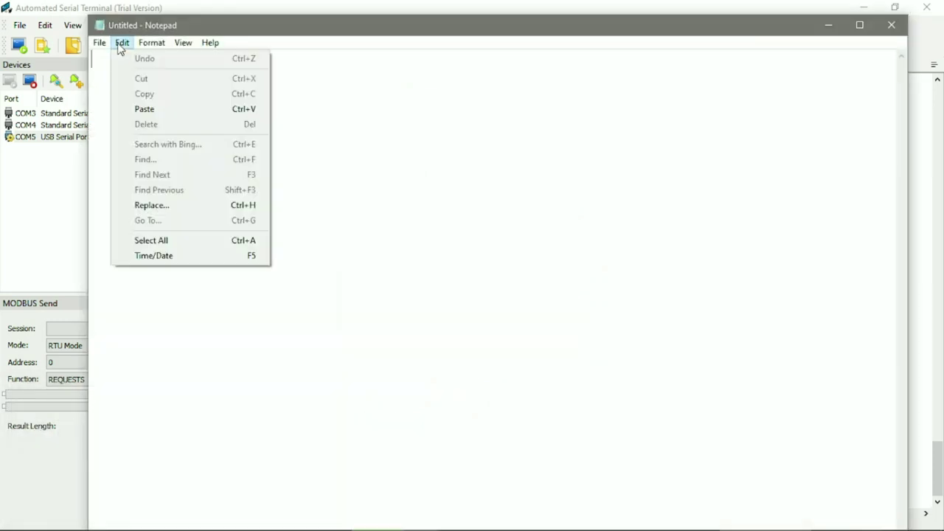
{"action": "left_click", "coordinate": [141, 109]}
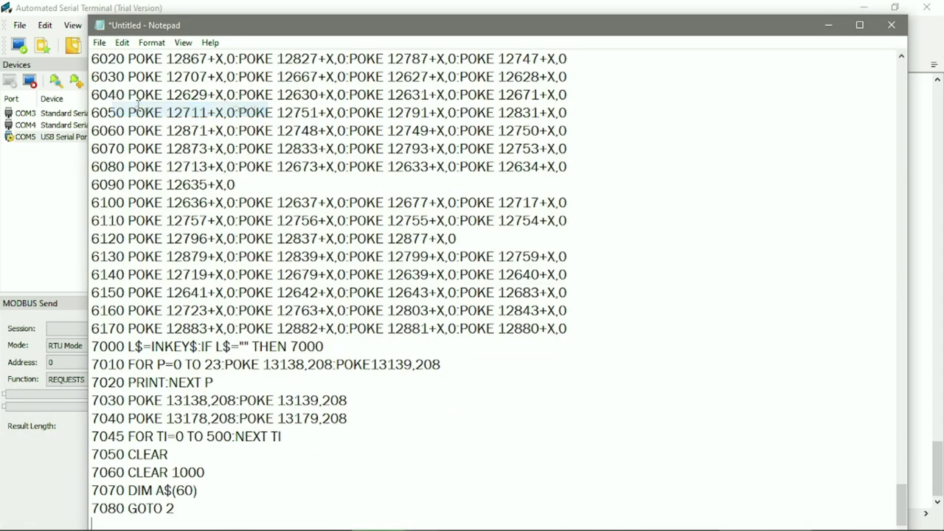
Save the Notepad document as Estes6 in the C:\Aquarius\Quicktype folder
{"action": "left_click", "coordinate": [99, 42]}
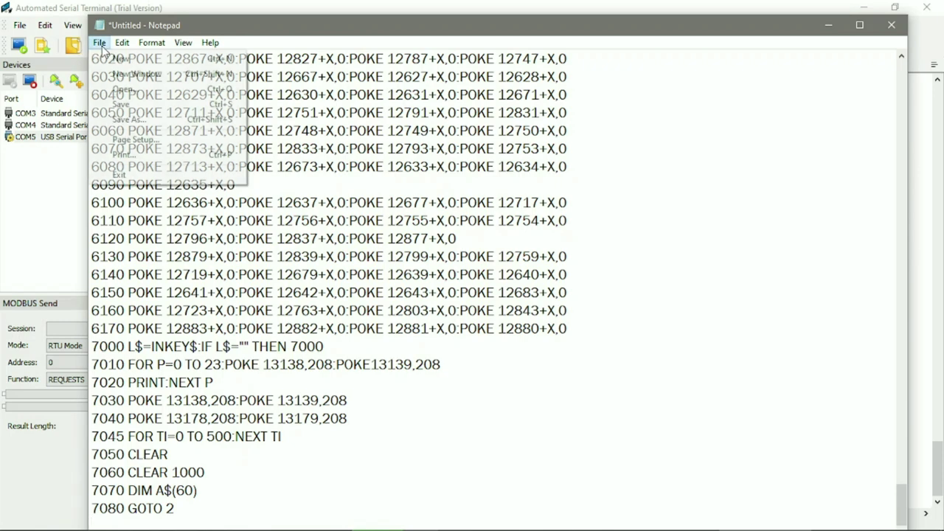
{"action": "left_click", "coordinate": [129, 121]}
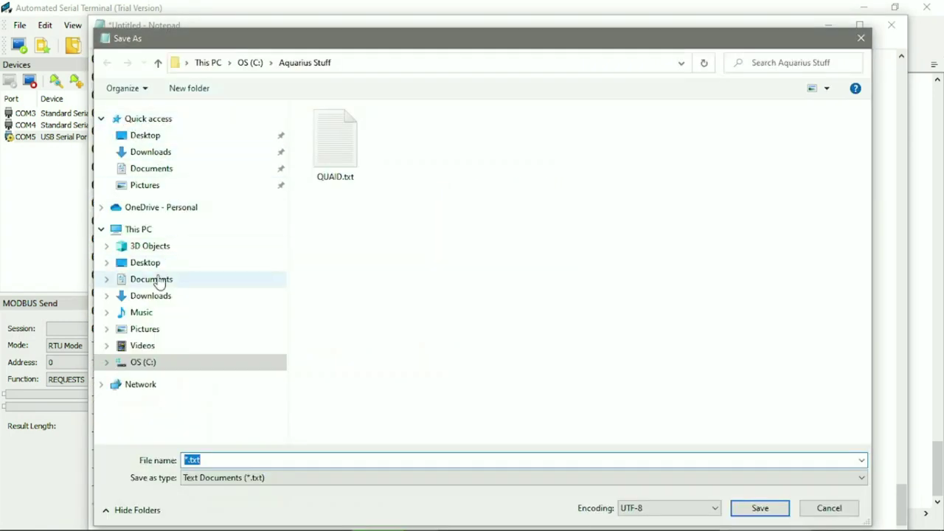
{"action": "left_click", "coordinate": [107, 363]}
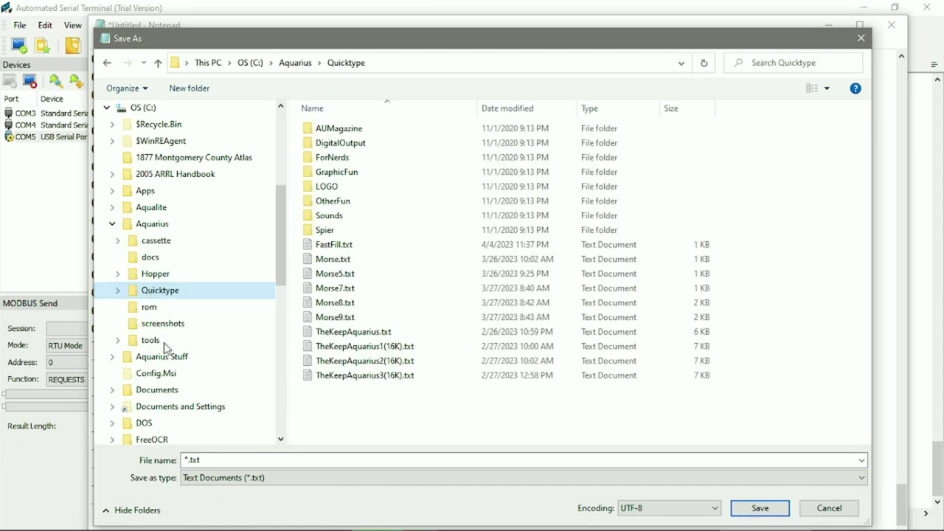
{"action": "left_click", "coordinate": [189, 460]}
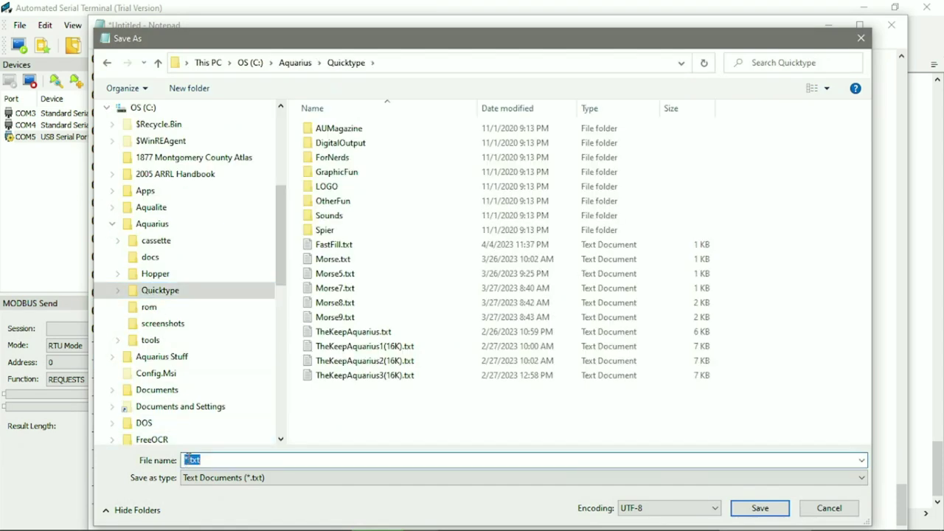
{"action": "left_click_drag", "start_coordinate": [189, 460], "coordinate": [179, 460]}
{"action": "type", "text": "Estes6"}
{"action": "key", "text": "Return"}
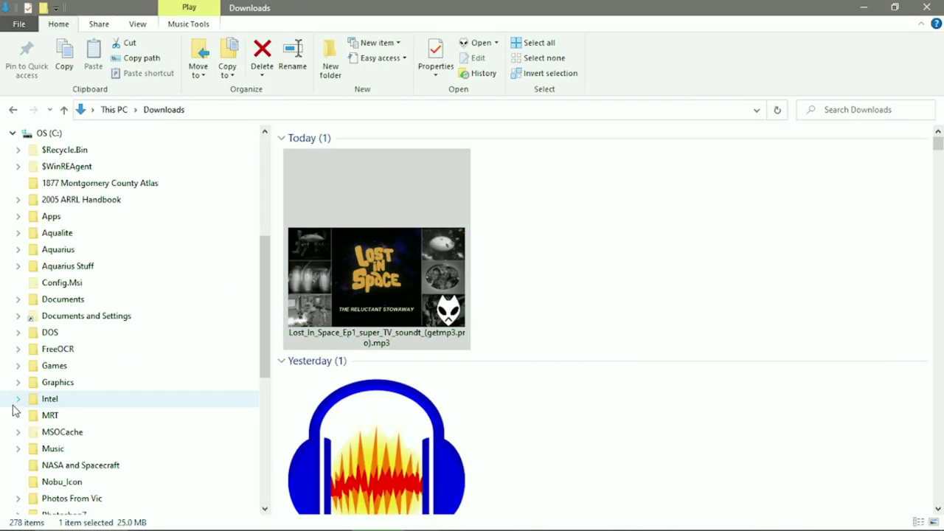
Launch AquaLite.exe from the C:\Aqualite folder in File Explorer and start BASIC in the emulator
{"action": "scroll", "coordinate": [37, 391], "scroll_direction": "up", "scroll_amount": 1}
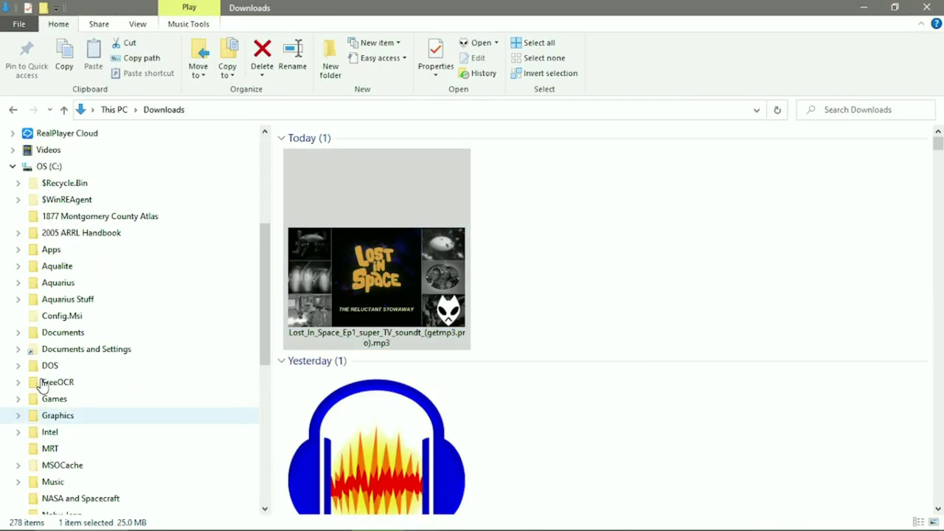
{"action": "left_click", "coordinate": [47, 267]}
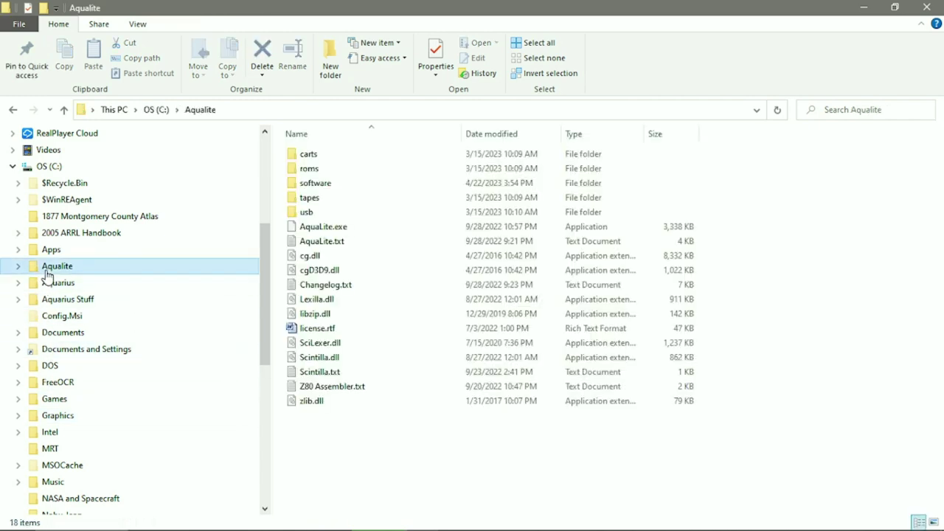
{"action": "double_click", "coordinate": [330, 228]}
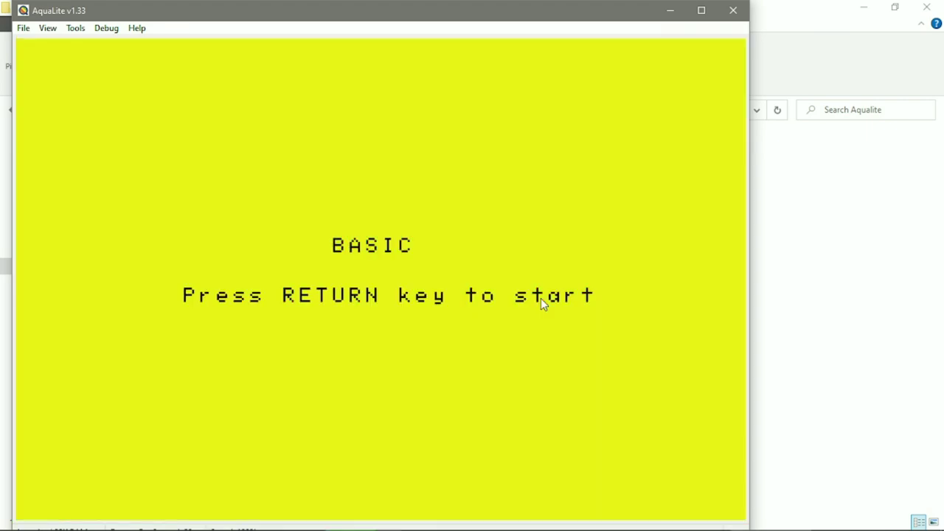
{"action": "key", "text": "Return"}
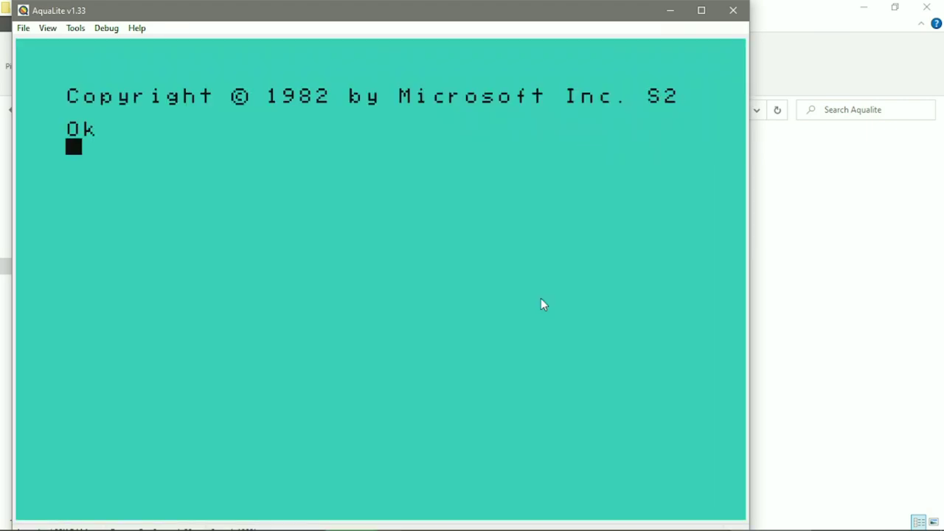
Load Estes6.txt from the Quicktype folder into the emulator and run the program
{"action": "left_click", "coordinate": [23, 28]}
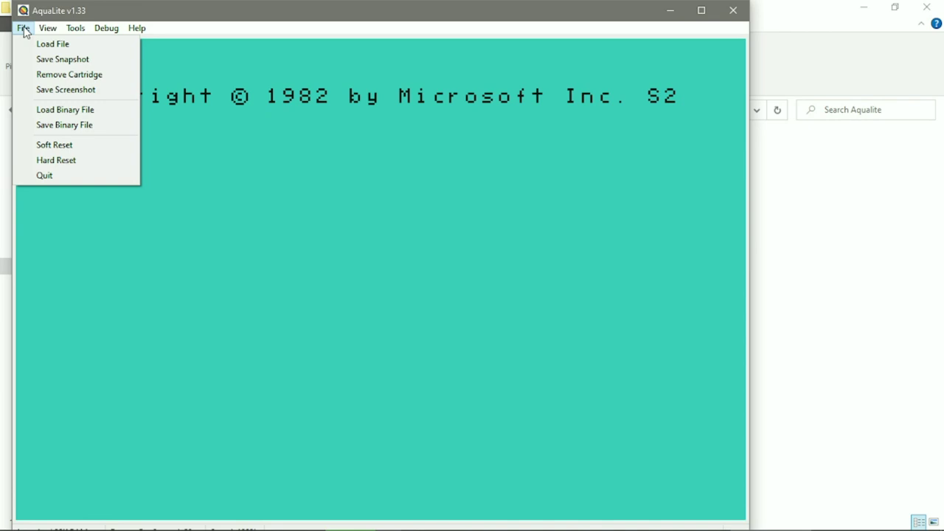
{"action": "left_click", "coordinate": [48, 46]}
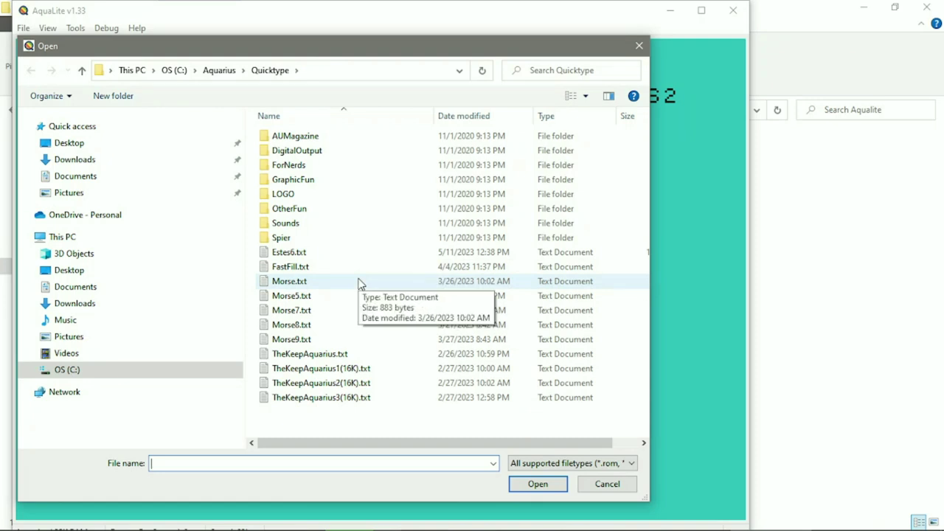
{"action": "double_click", "coordinate": [343, 254]}
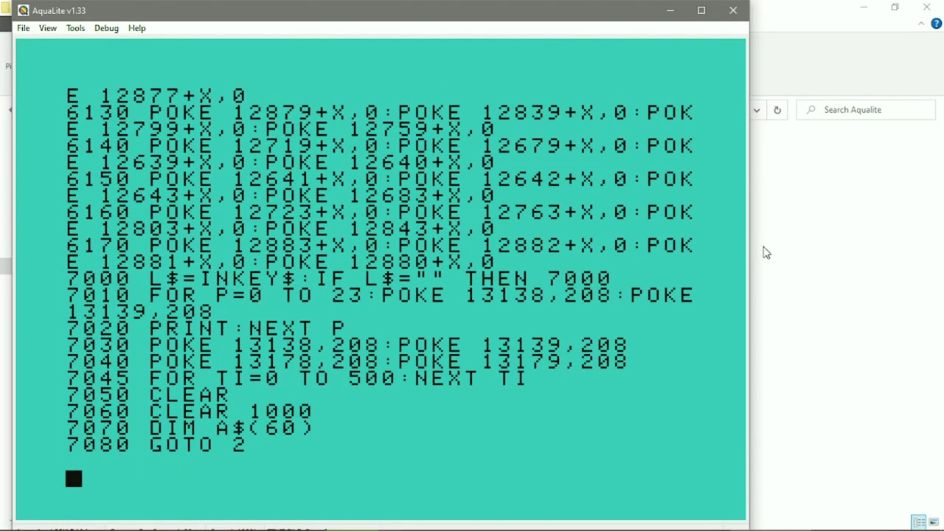
{"action": "type", "text": "run"}
{"action": "key", "text": "Return"}
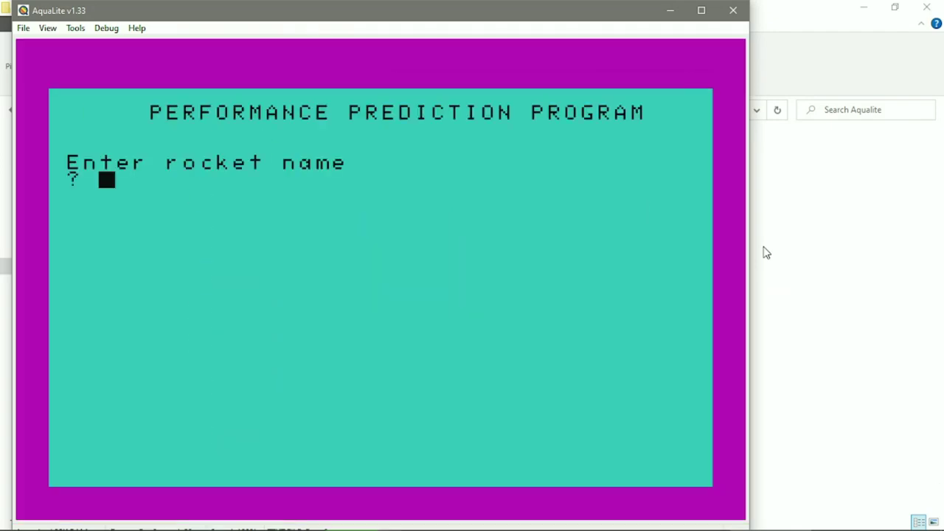
Enter Big Bertha as the rocket name and D12 as the rocket engine type
{"action": "type", "text": "Big B"}
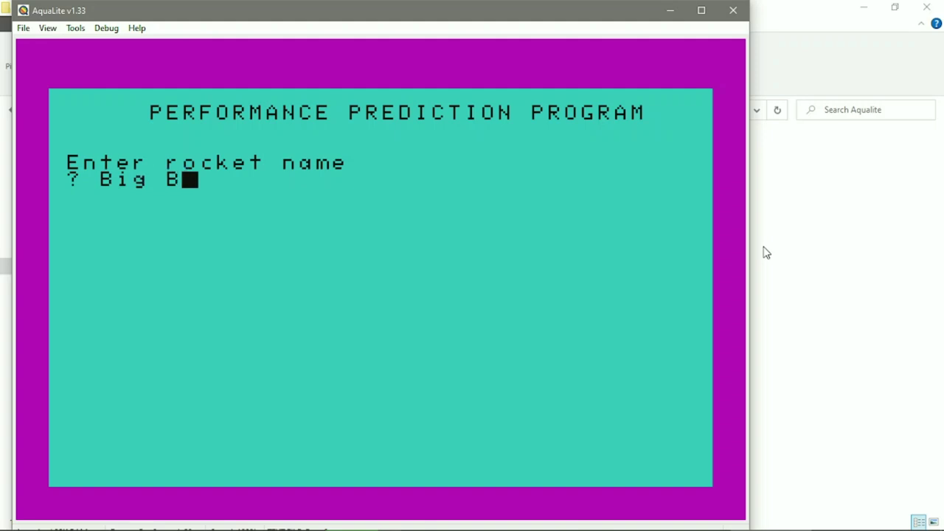
{"action": "type", "text": "ertha"}
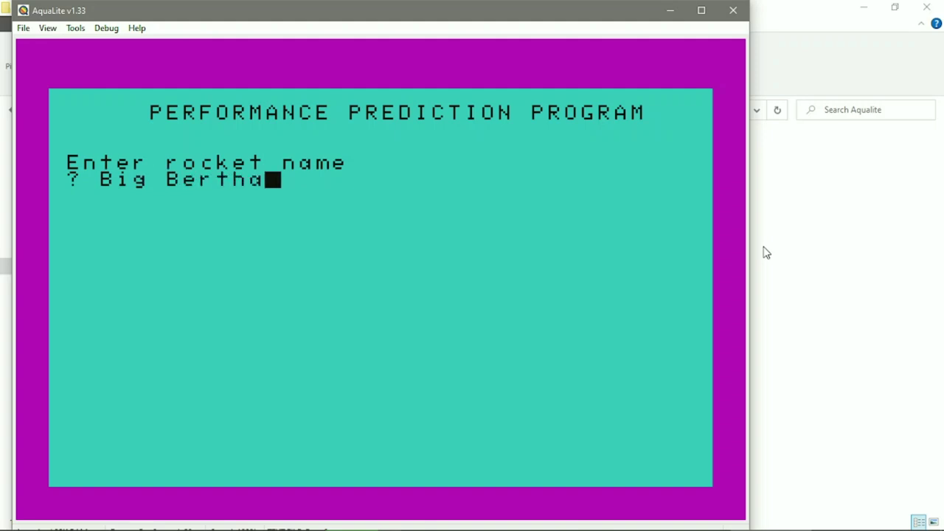
{"action": "key", "text": "Return"}
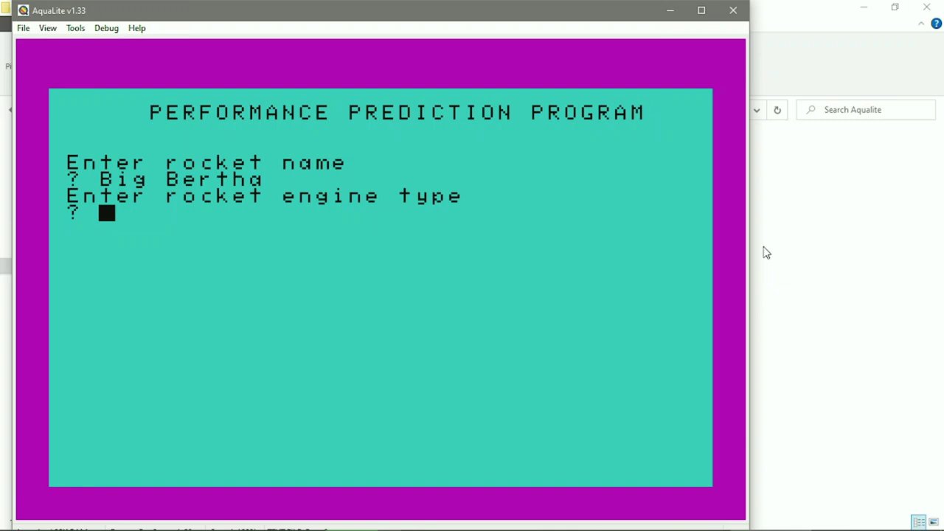
{"action": "type", "text": "D12"}
{"action": "key", "text": "Return"}
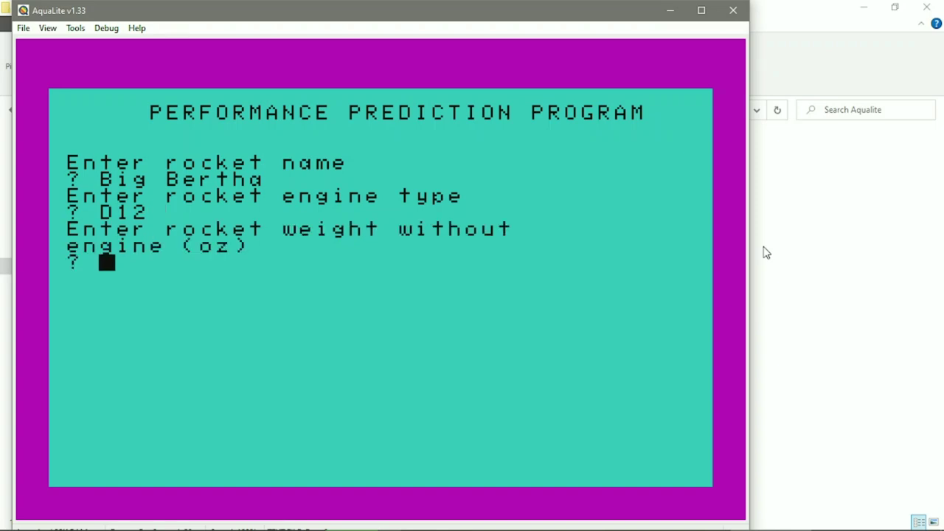
Enter a weight of 2 oz, diameter of 2 inches, drag coefficient of .75 and launch angle of 88 degrees, and decline another calculation
{"action": "type", "text": "2"}
{"action": "key", "text": "Return"}
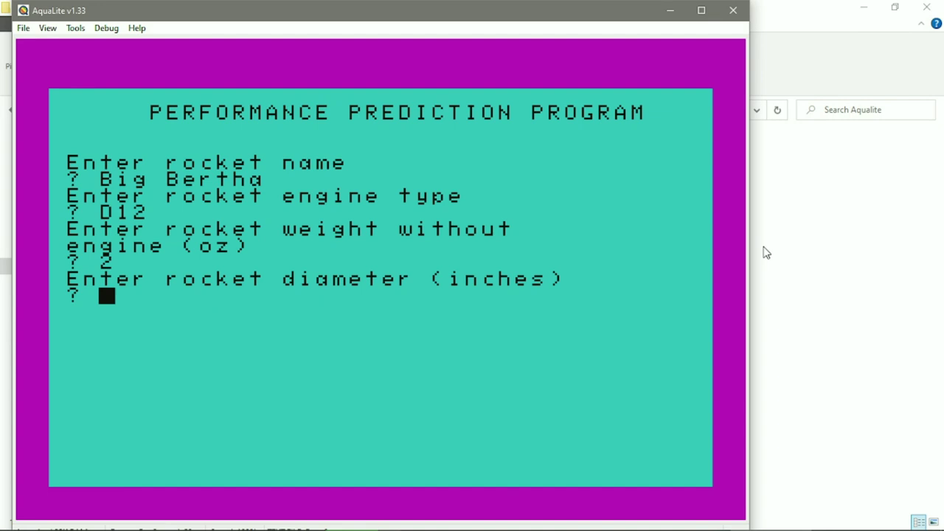
{"action": "type", "text": "2"}
{"action": "key", "text": "Return"}
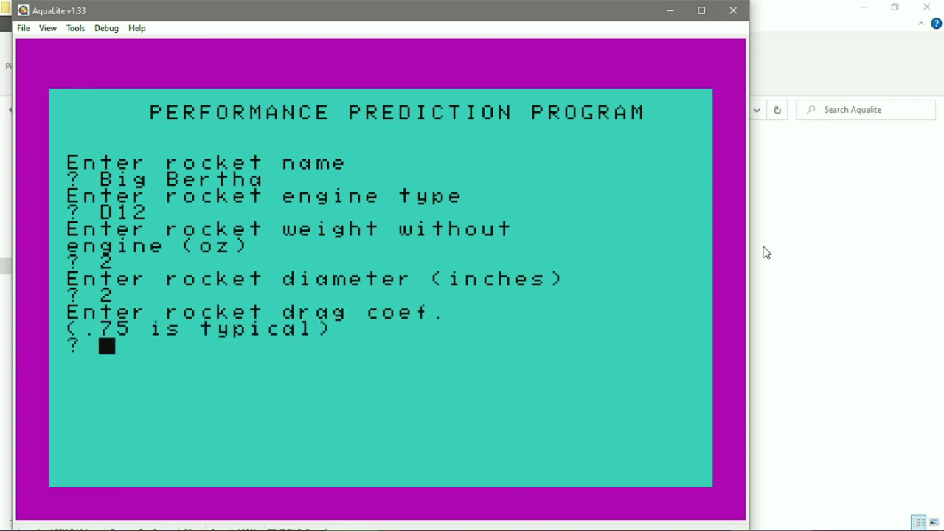
{"action": "type", "text": ".75"}
{"action": "key", "text": "Return"}
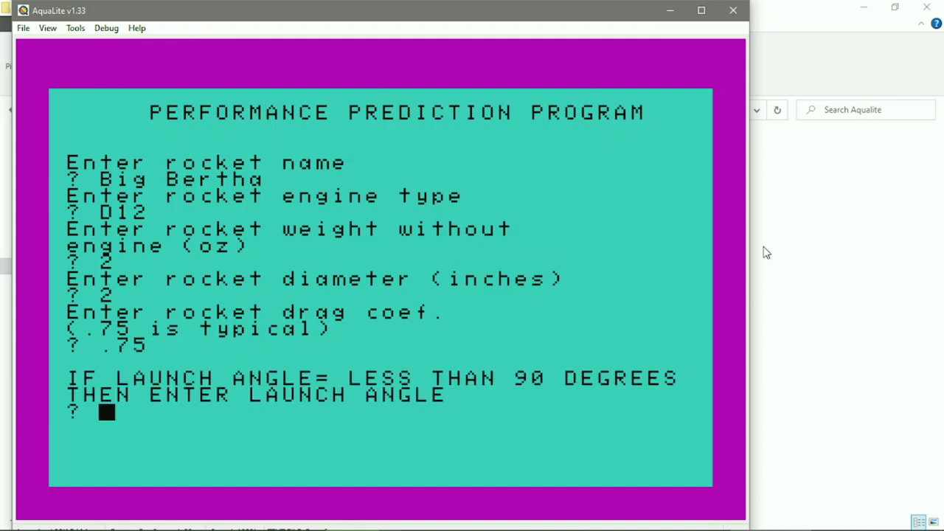
{"action": "type", "text": "88"}
{"action": "key", "text": "Return"}
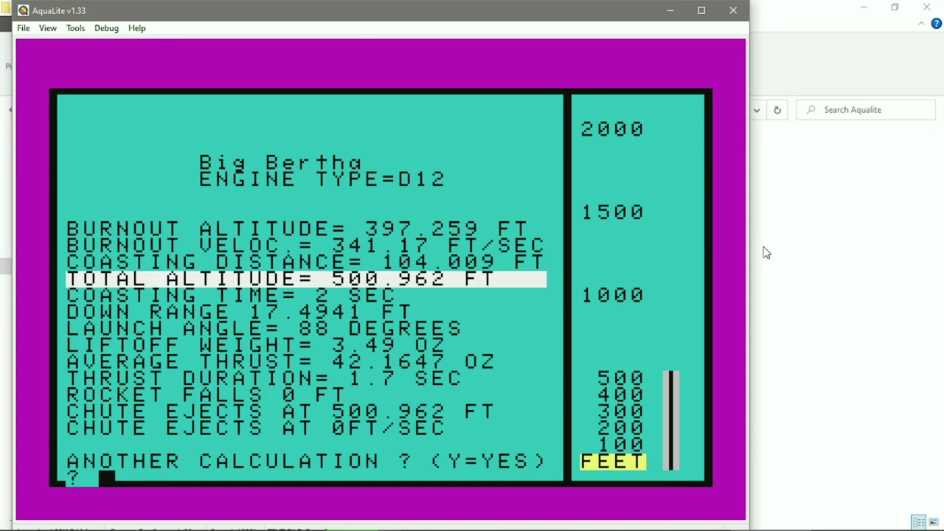
{"action": "type", "text": "n"}
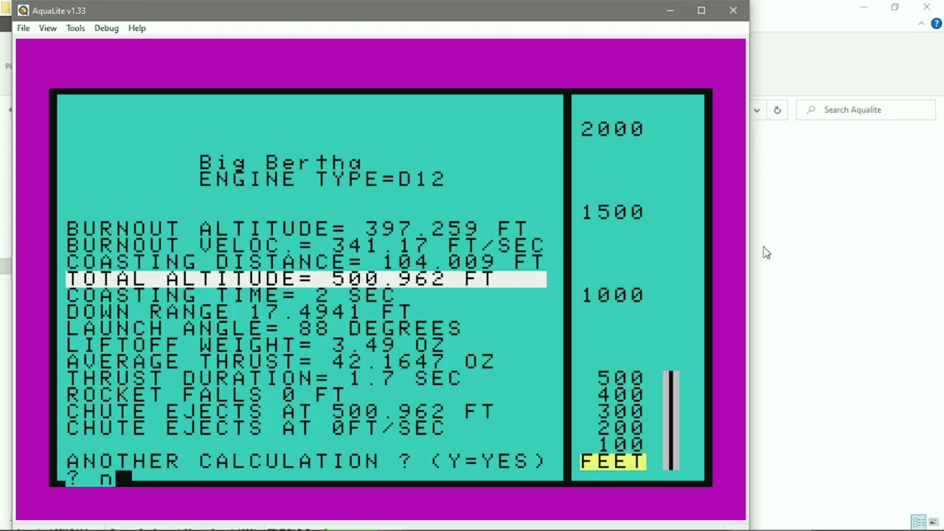
{"action": "key", "text": "Return"}
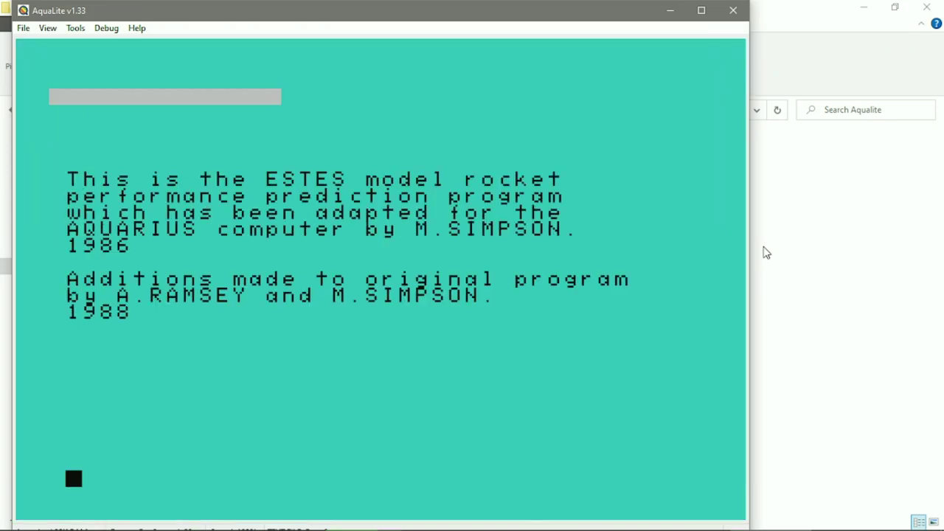
{"action": "mouse_move", "coordinate": [775, 528]}
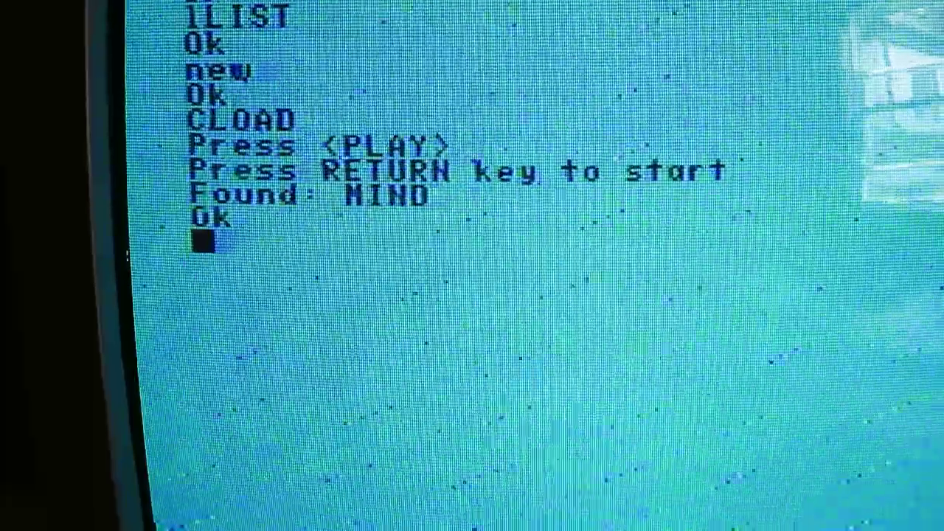
{"action": "type", "text": "LIST"}
{"action": "key", "text": "Return"}
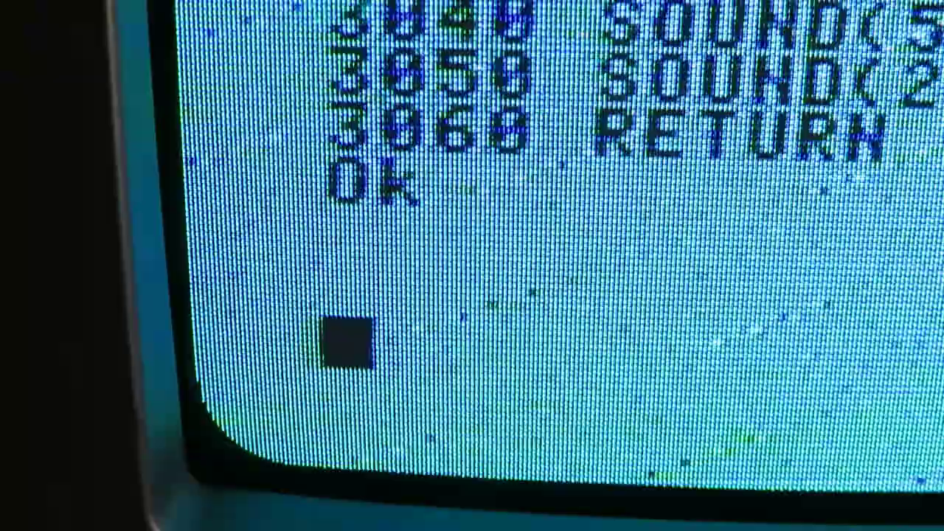
{"action": "type", "text": "11ist"}
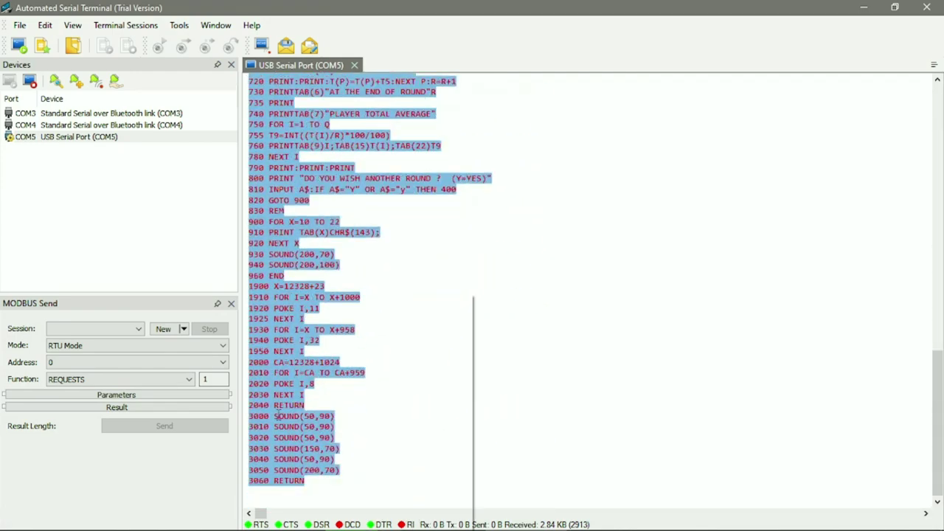
Paste the copied terminal listing into a new Notepad document and save it as MIND in the Quicktype folder
{"action": "key", "text": "super+r"}
{"action": "key", "text": "Return"}
{"action": "left_click", "coordinate": [122, 42]}
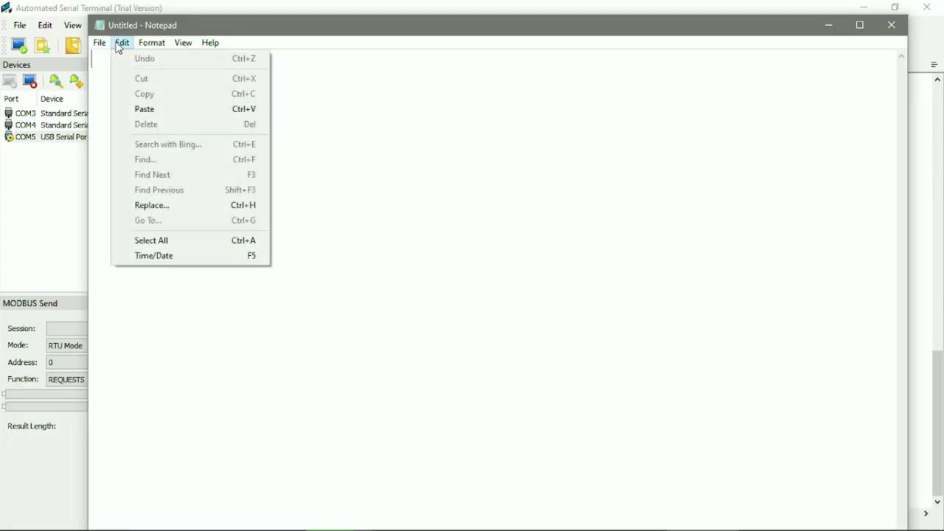
{"action": "left_click", "coordinate": [143, 108]}
{"action": "key", "text": "ctrl+s"}
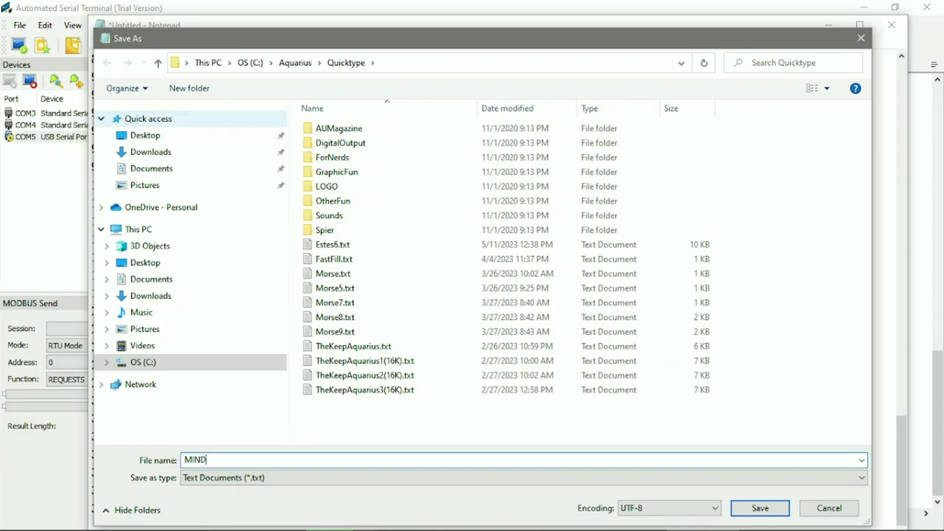
{"action": "key", "text": "Return"}
Switch to AquaLite, break out of the current program, clear it with NEW and load the MIND text file
{"action": "left_click", "coordinate": [74, 517]}
{"action": "key", "text": "ctrl+c"}
{"action": "type", "text": "new"}
{"action": "key", "text": "Return"}
{"action": "left_click", "coordinate": [24, 28]}
{"action": "left_click", "coordinate": [34, 44]}
{"action": "left_click", "coordinate": [289, 281]}
{"action": "double_click", "coordinate": [309, 285]}
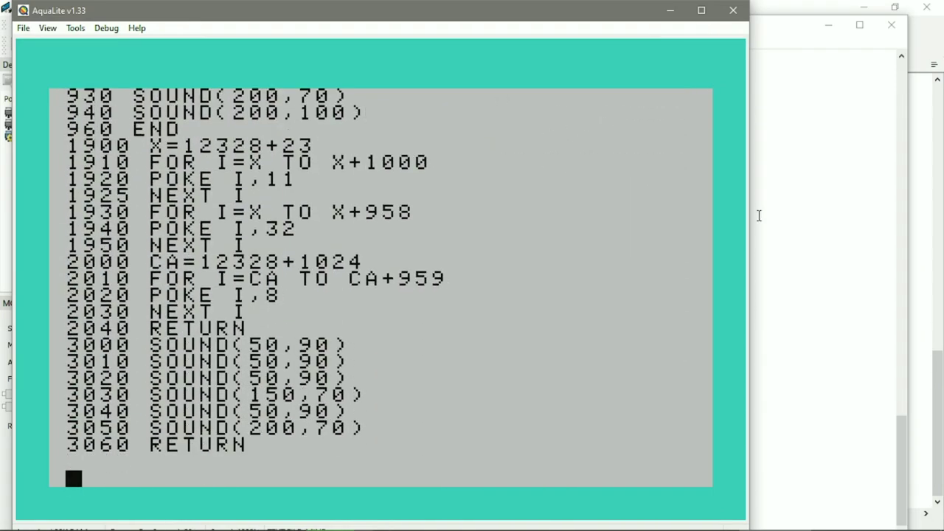
Run the loaded Mastermind program and start a game for 1 player
{"action": "type", "text": "run"}
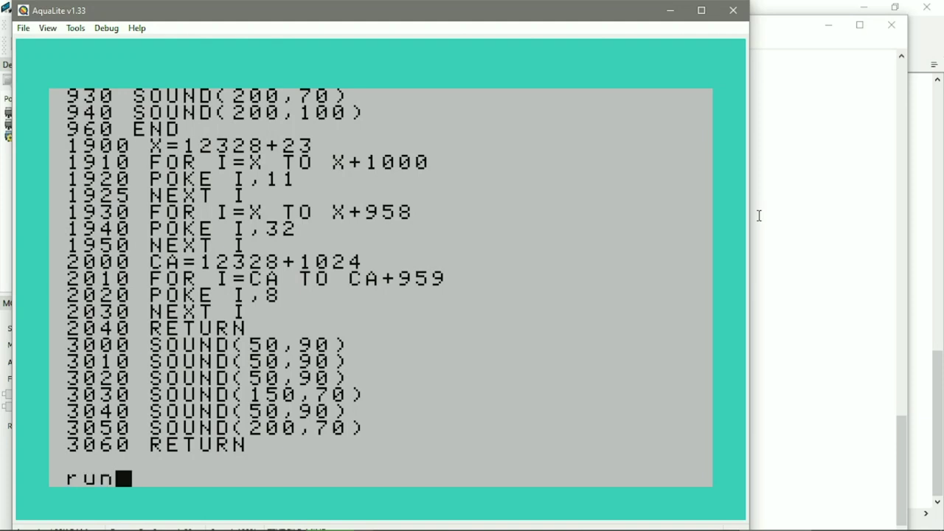
{"action": "key", "text": "Return"}
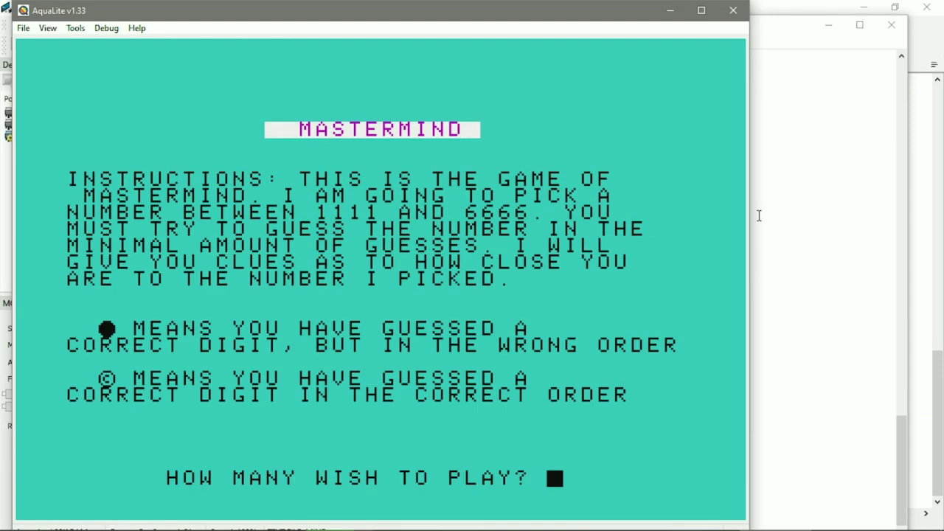
{"action": "type", "text": "1"}
{"action": "key", "text": "Return"}
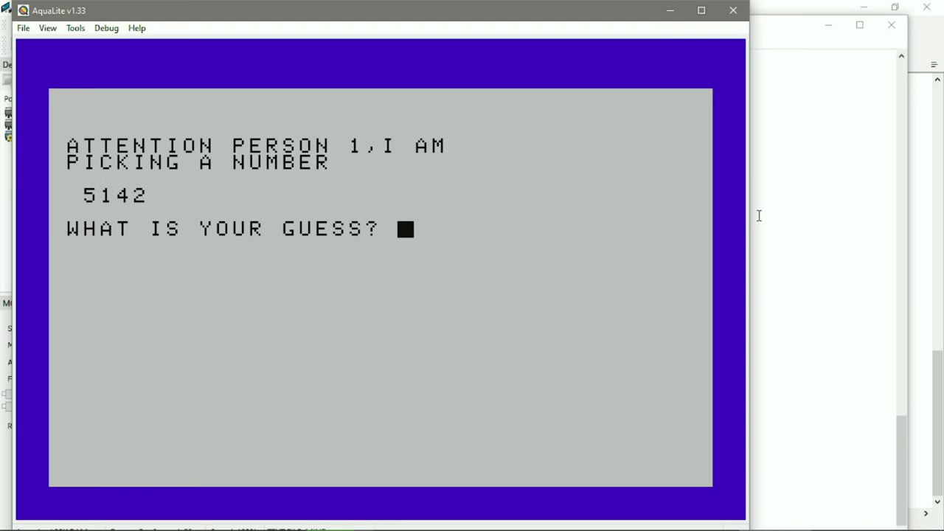
Enter 1212, 2222 and 8888 as the first three Mastermind guesses
{"action": "type", "text": "1212"}
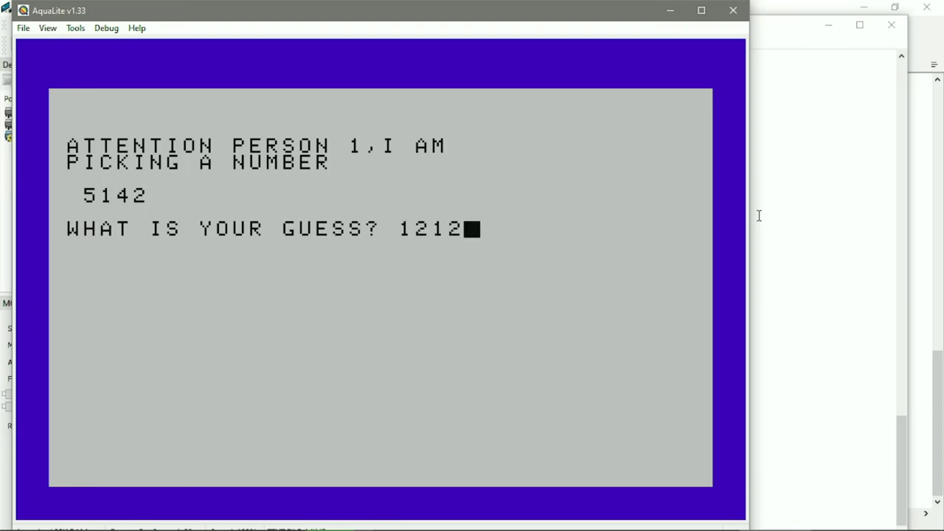
{"action": "key", "text": "Return"}
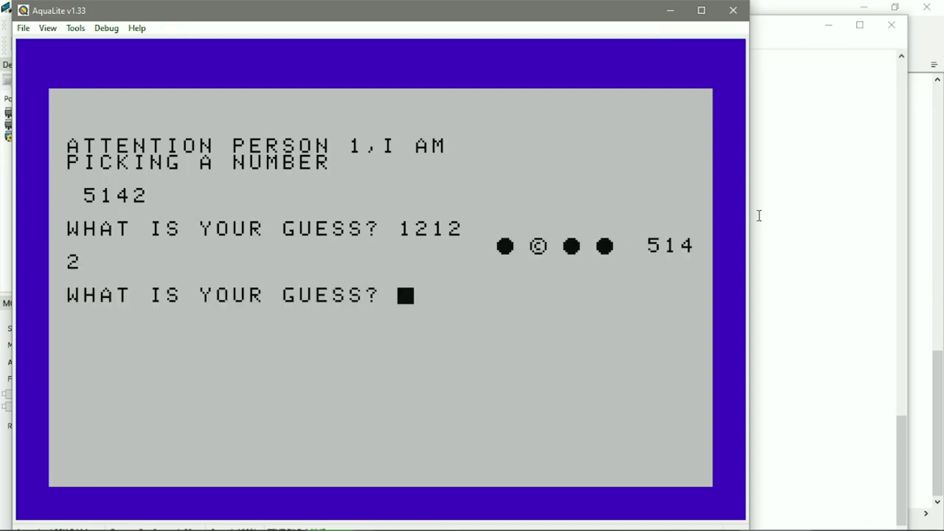
{"action": "type", "text": "2222"}
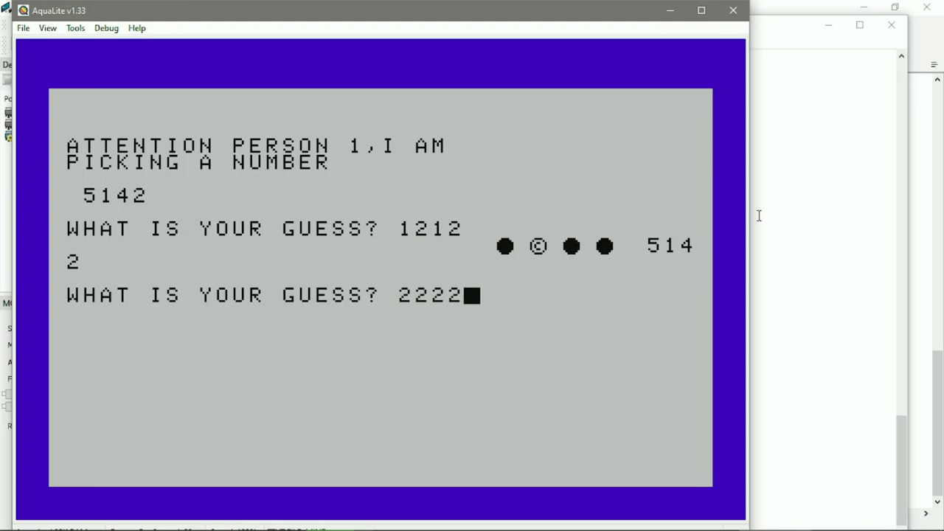
{"action": "key", "text": "Return"}
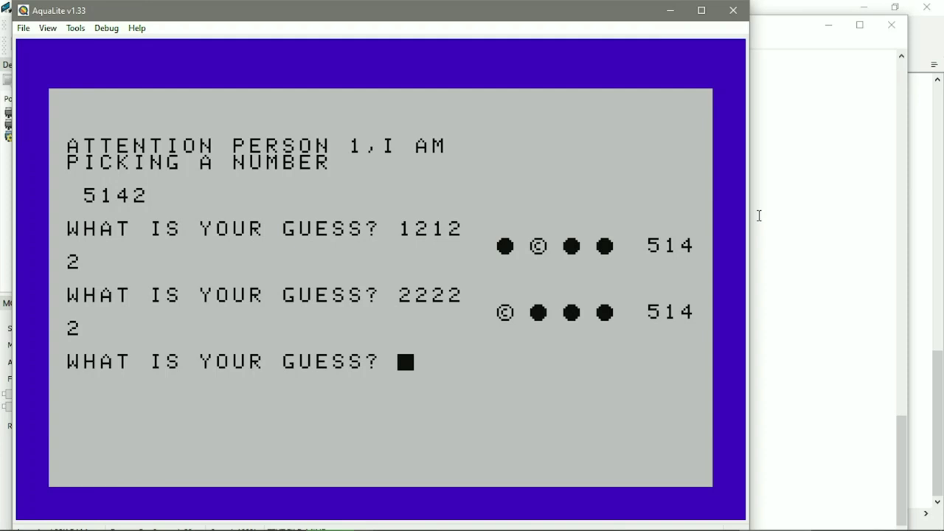
{"action": "type", "text": "8888"}
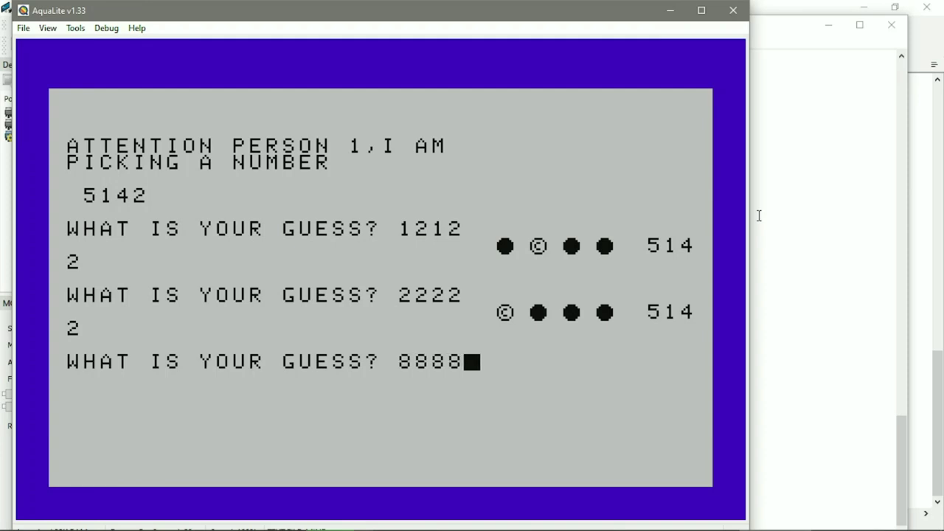
{"action": "key", "text": "Return"}
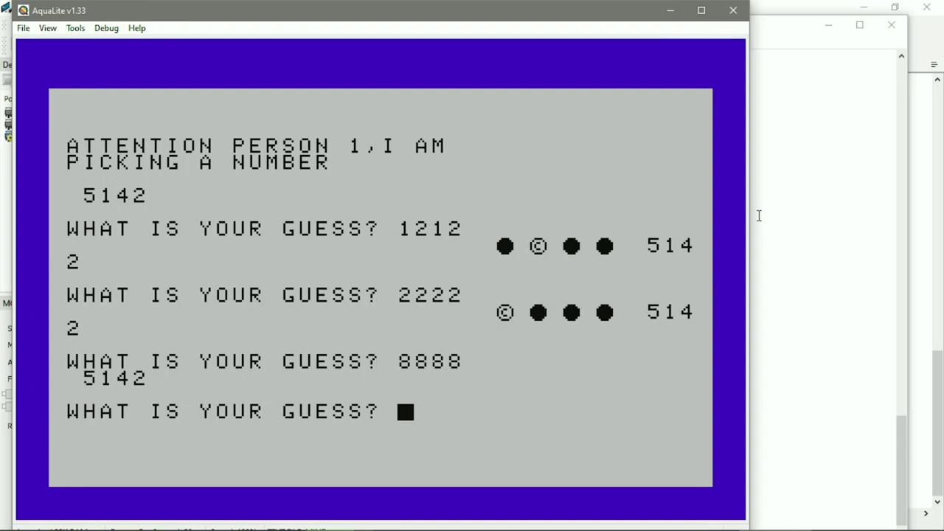
Enter the guesses 5422, 5124 and 5142, and answer n to decline another round
{"action": "type", "text": "5422"}
{"action": "key", "text": "Return"}
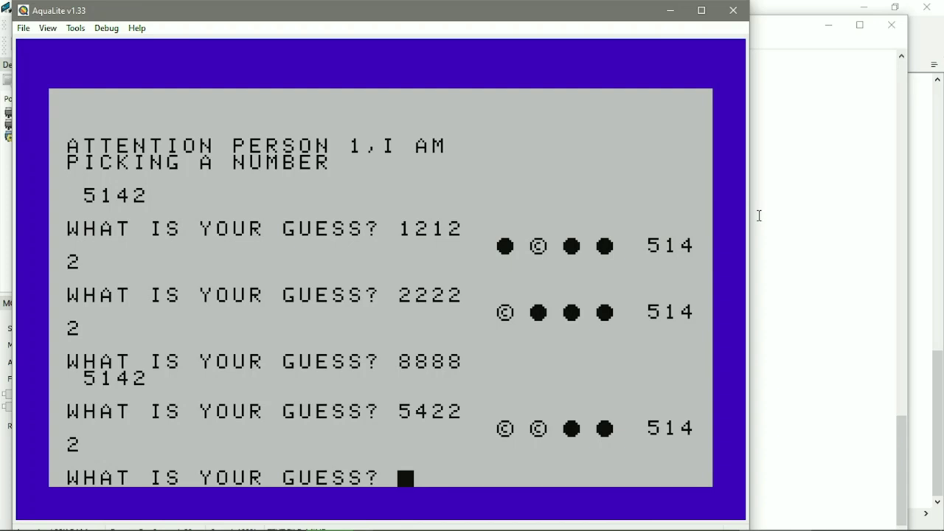
{"action": "type", "text": "5124"}
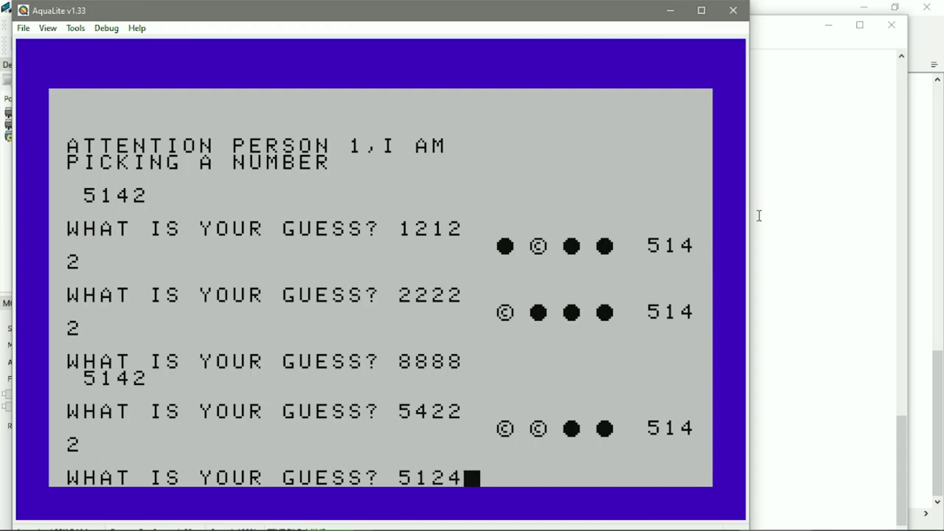
{"action": "key", "text": "Return"}
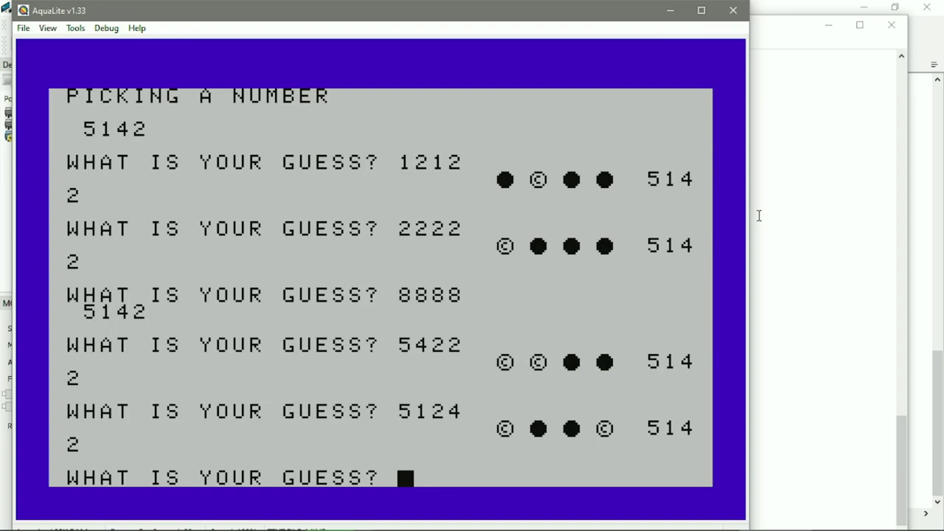
{"action": "type", "text": "5142"}
{"action": "key", "text": "Return"}
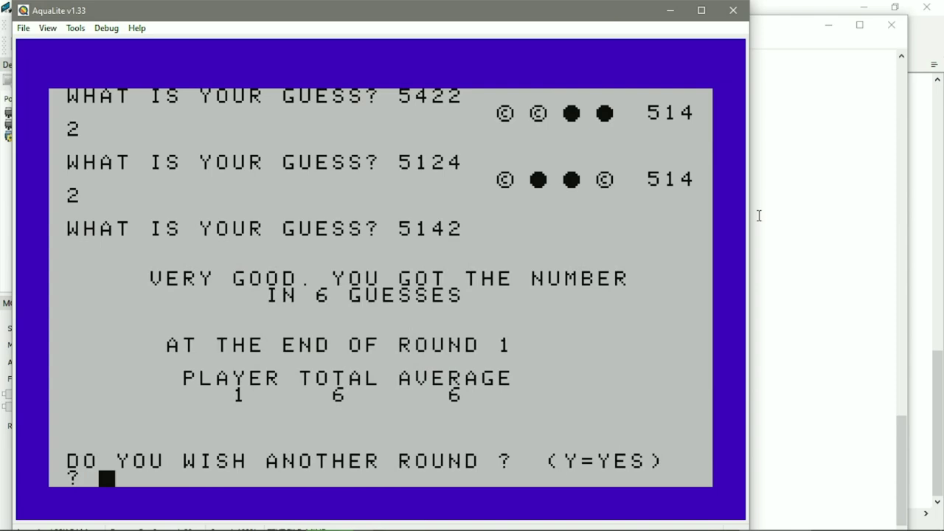
{"action": "type", "text": "n"}
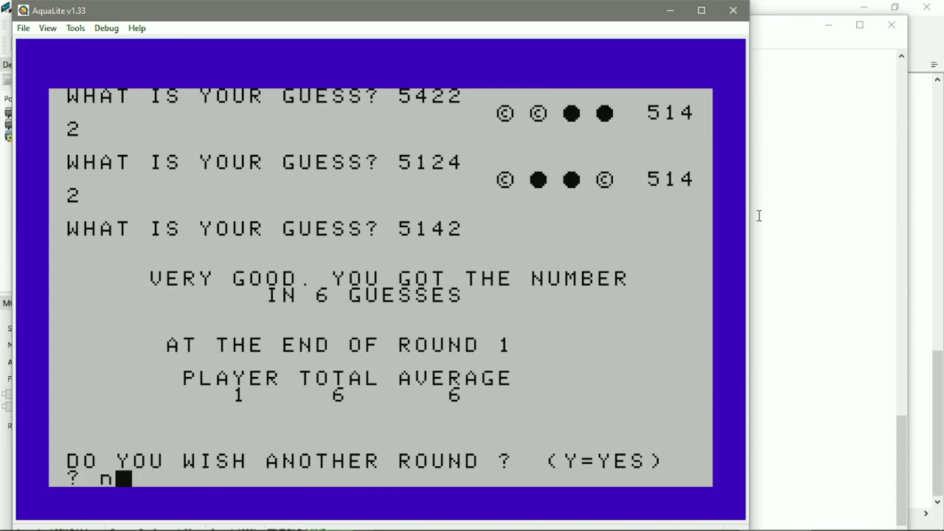
{"action": "key", "text": "Return"}
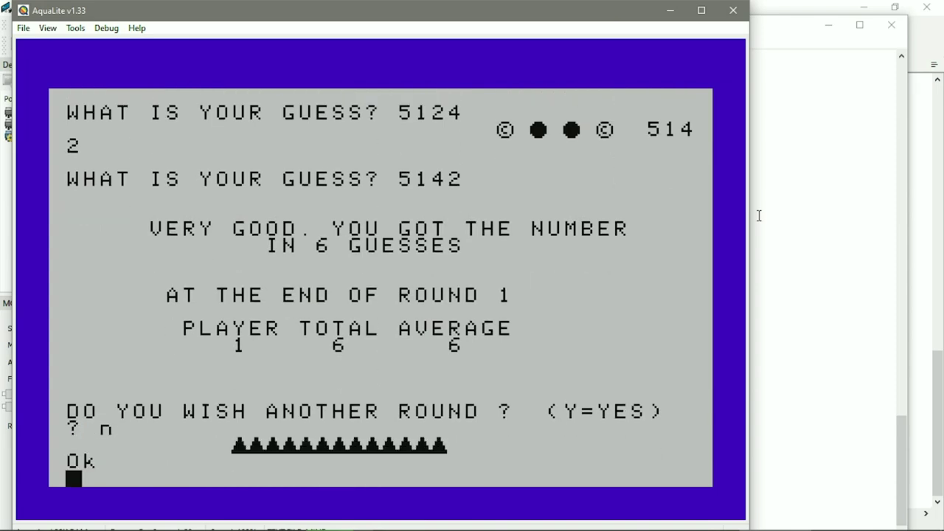